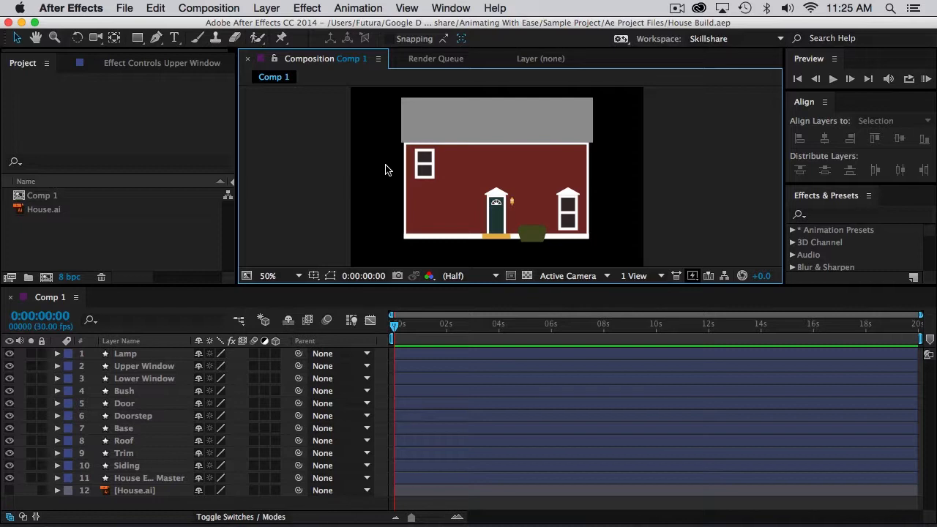
# Pre-compose the Upper Window layer as "Upper Window preComp", moving all attributes into it, and widen the timeline's layer name column.
pyautogui.click(424, 161)
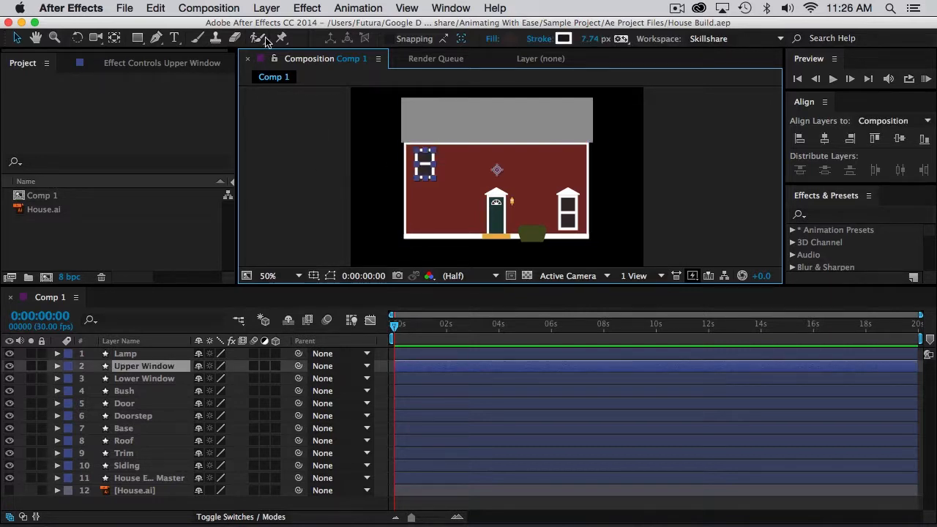
pyautogui.click(266, 8)
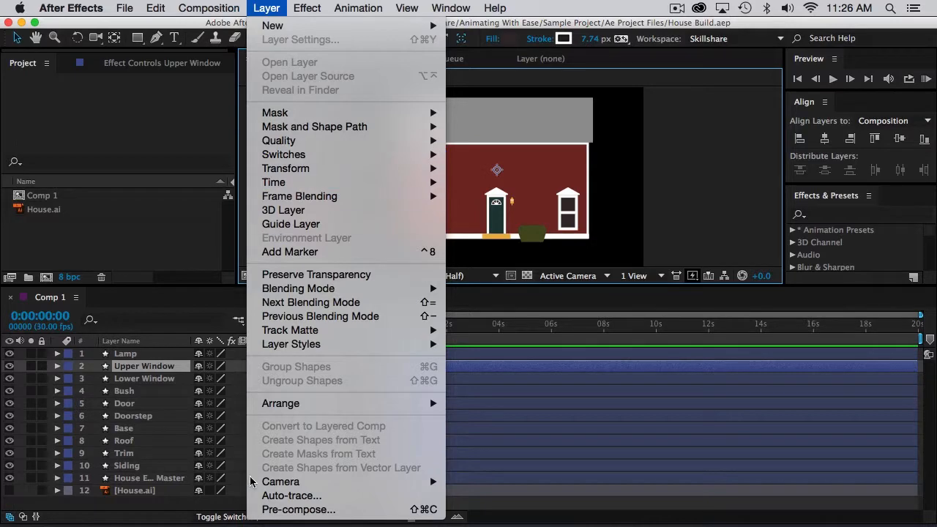
pyautogui.click(299, 511)
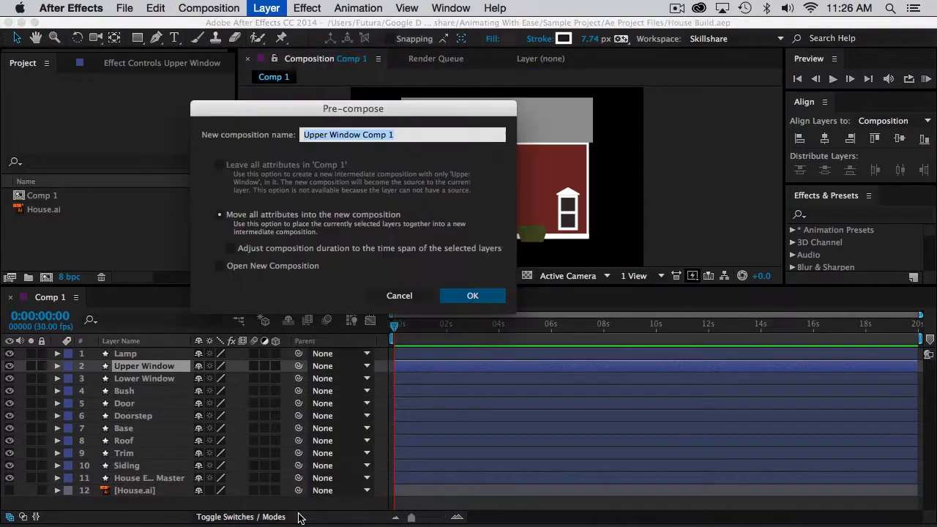
pyautogui.moveTo(275, 111); pyautogui.dragTo(395, 154)
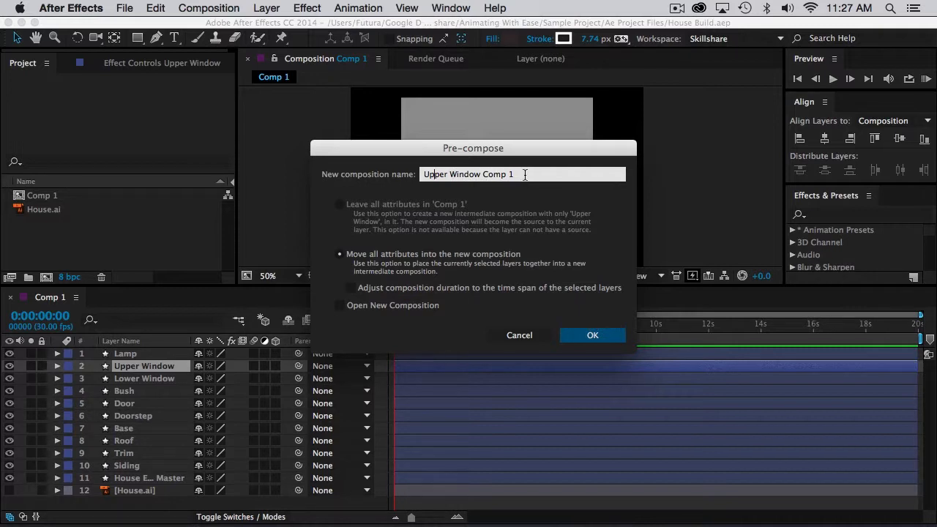
pyautogui.moveTo(526, 176); pyautogui.dragTo(486, 176)
pyautogui.press('BackSpace')
pyautogui.write('preComp')
pyautogui.click(595, 338)
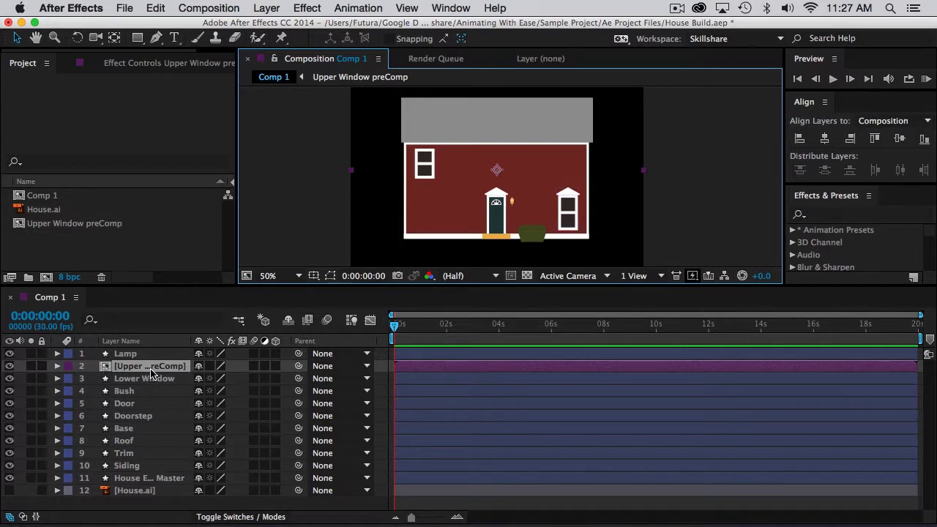
pyautogui.moveTo(194, 342); pyautogui.dragTo(251, 341)
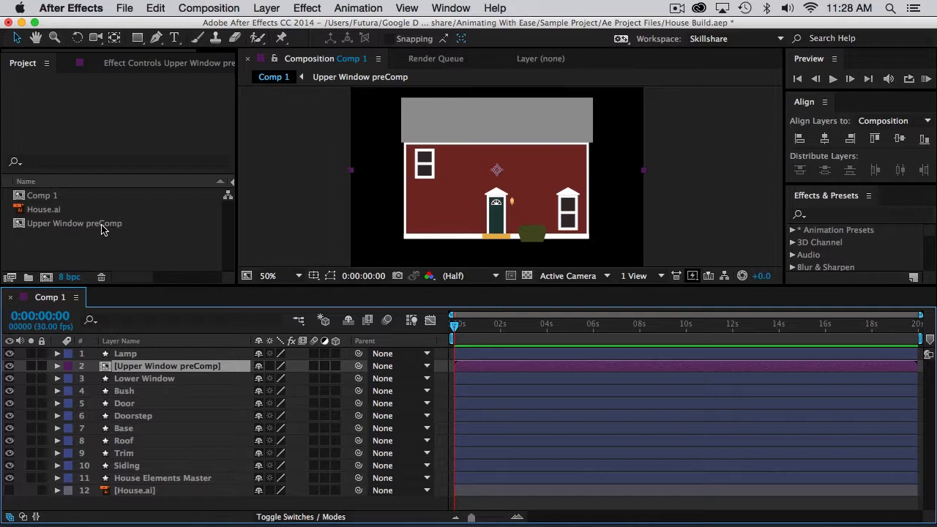
# Open the Upper Window preComp, compare its contents with Comp 1, and return to the precomp.
pyautogui.doubleClick(65, 224)
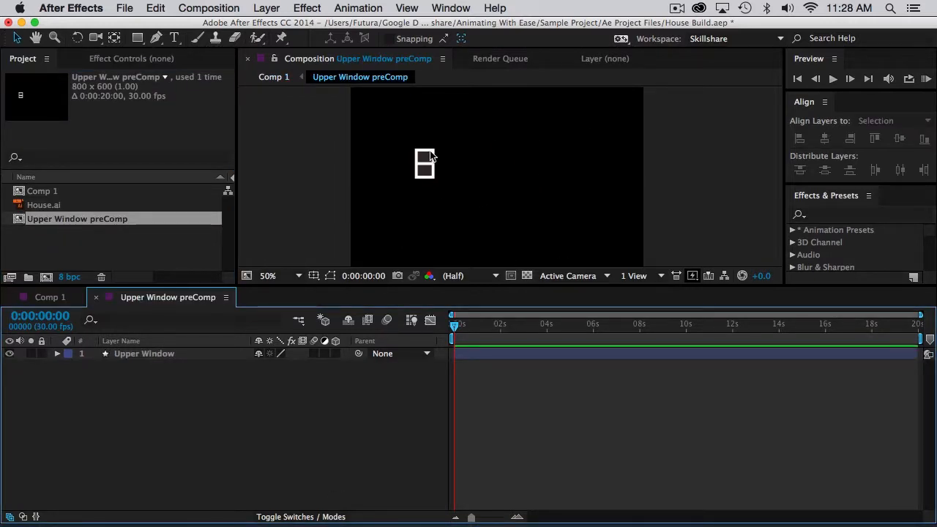
pyautogui.click(132, 356)
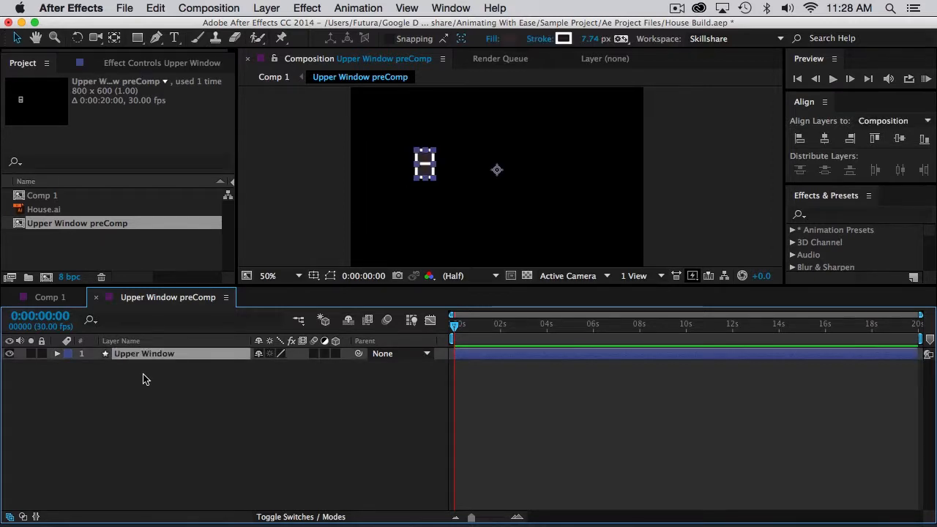
pyautogui.click(49, 297)
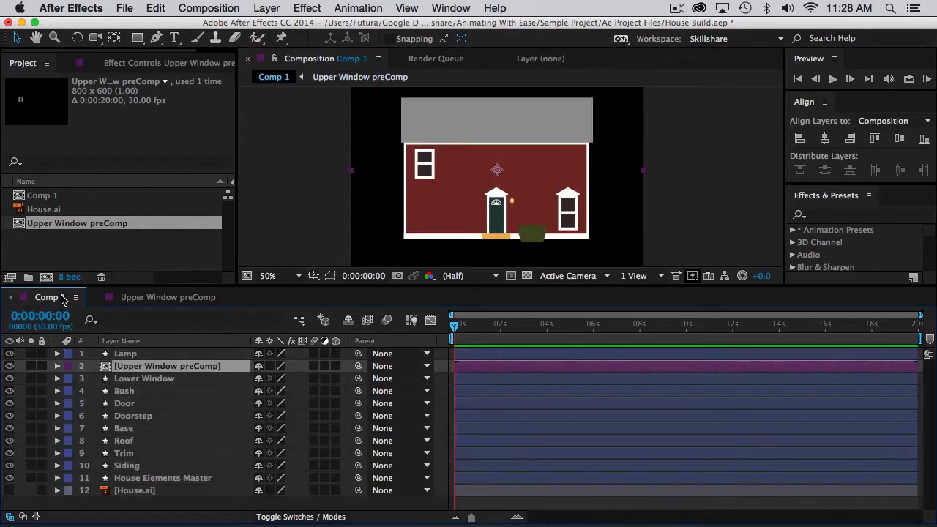
pyautogui.click(125, 301)
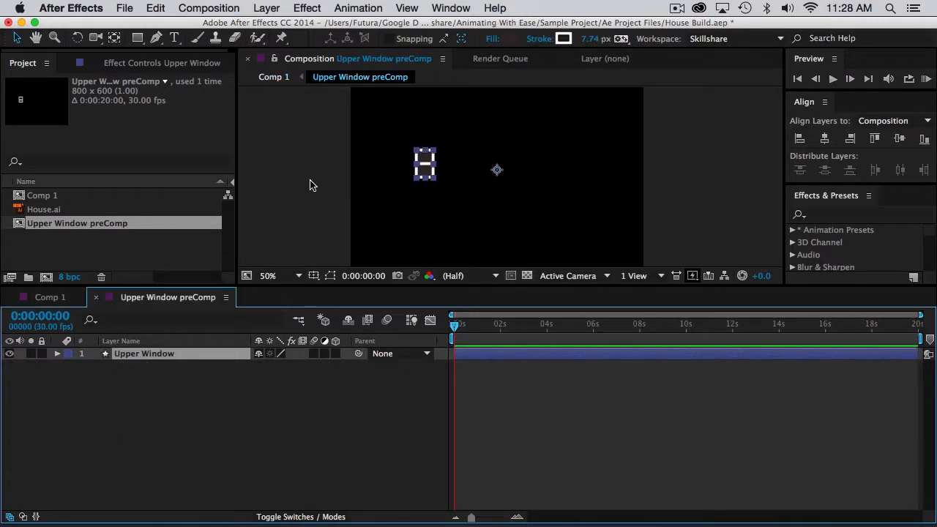
pyautogui.click(39, 298)
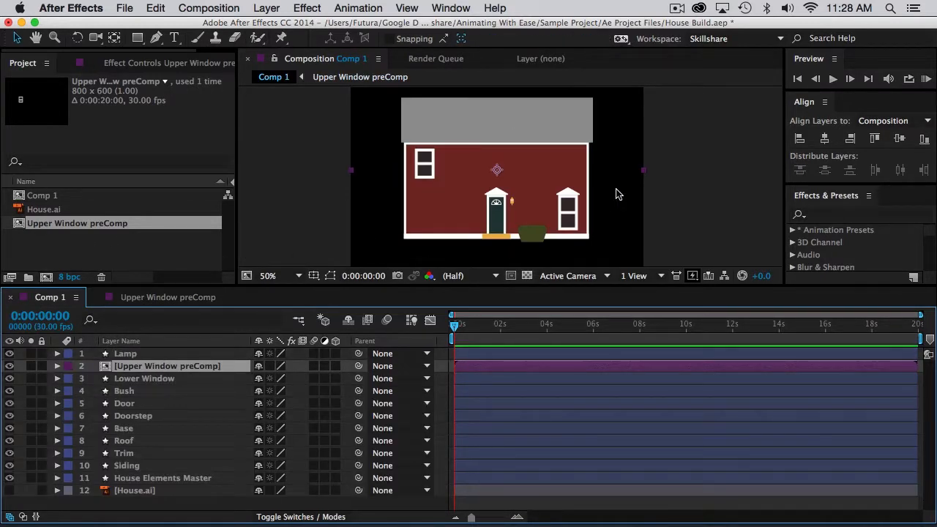
pyautogui.click(148, 300)
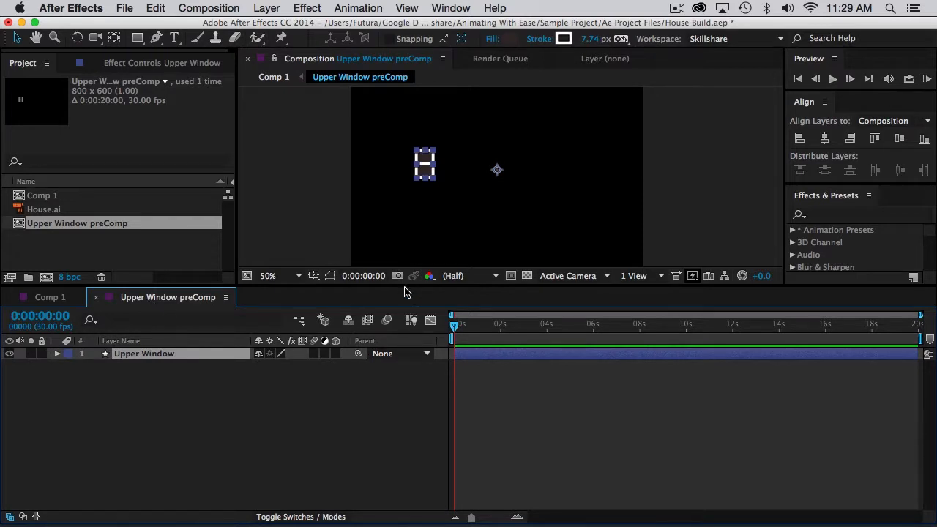
# Enlarge the composition viewing area and center the Upper Window layer's anchor point in its layer content.
pyautogui.moveTo(408, 286); pyautogui.dragTo(402, 366)
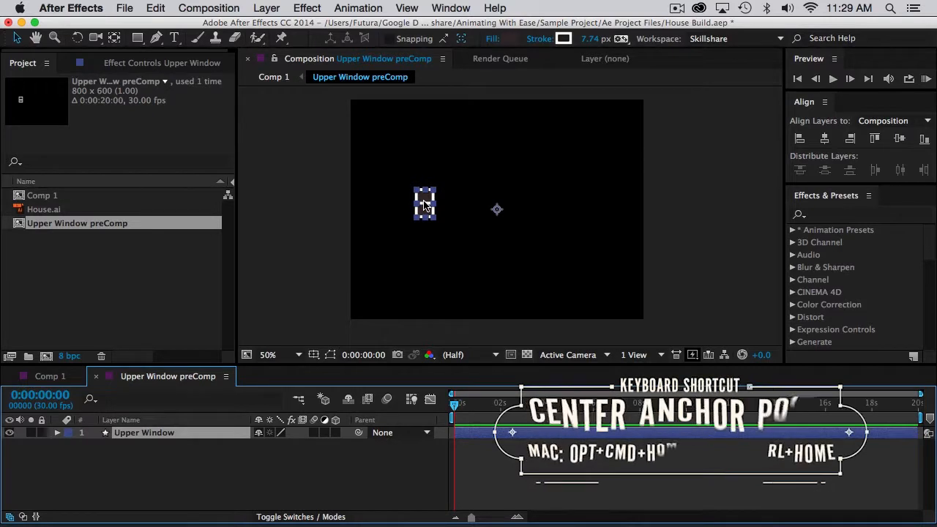
pyautogui.press('alt+super+Home')
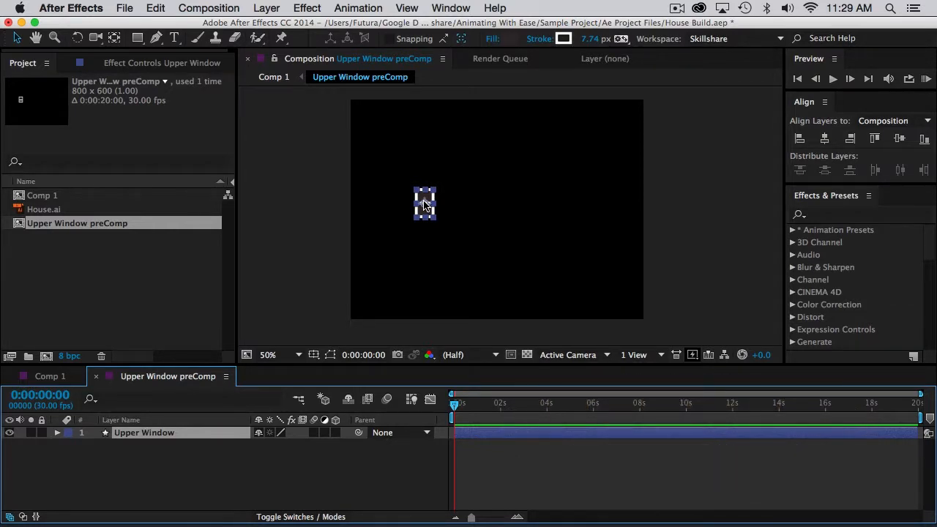
pyautogui.press('super+z')
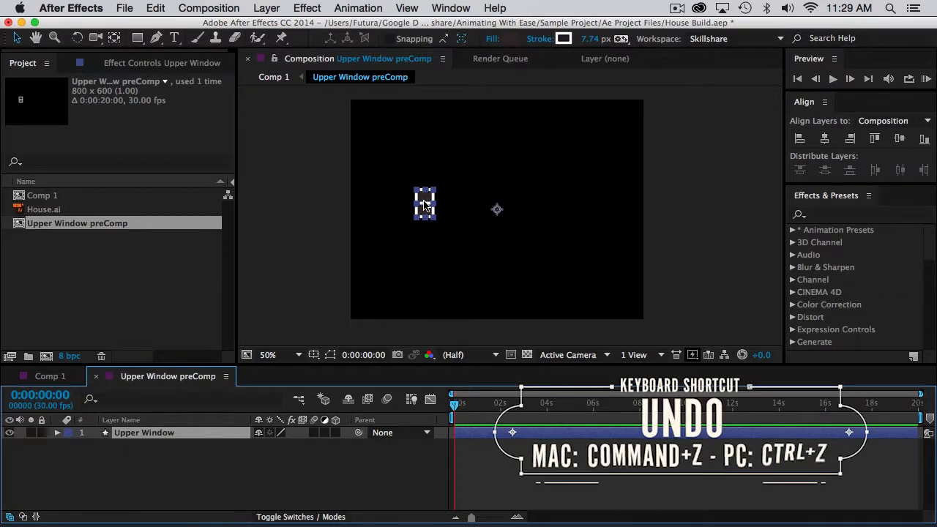
pyautogui.click(423, 206)
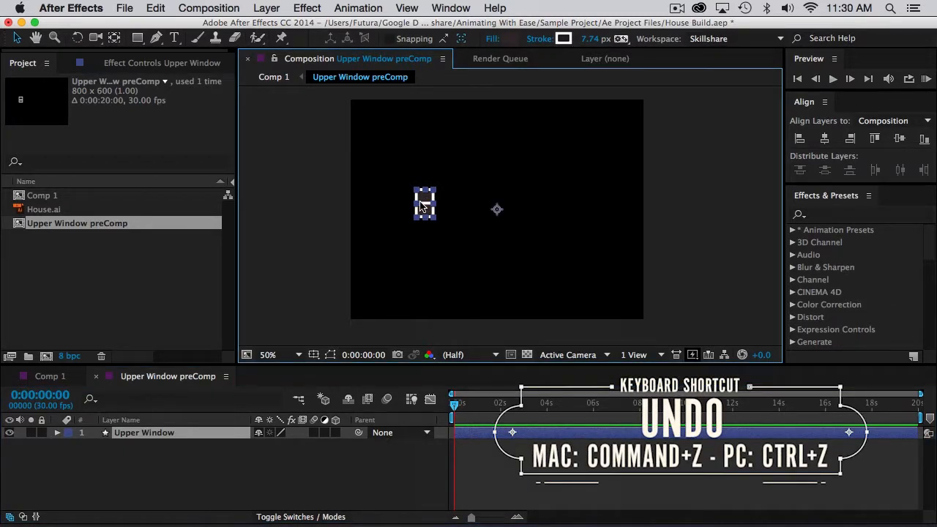
pyautogui.rightClick(424, 206)
pyautogui.moveTo(502, 271)
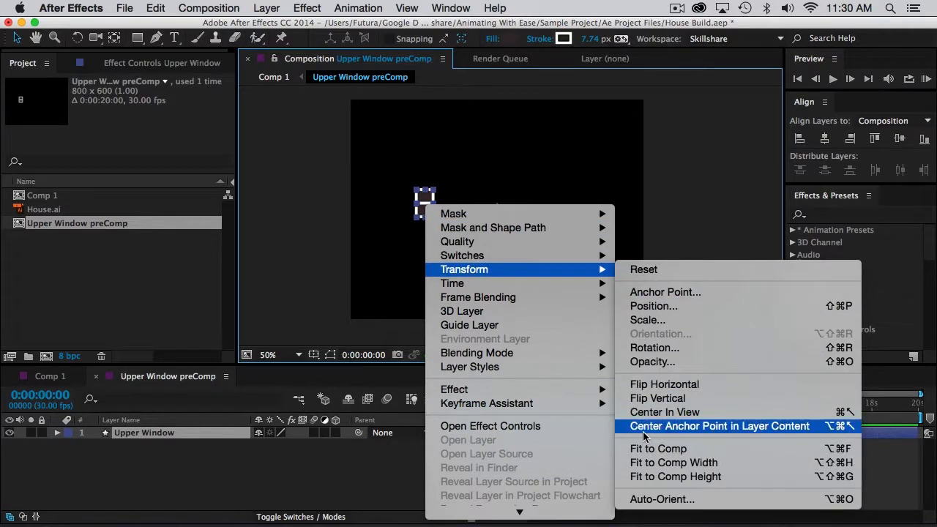
pyautogui.click(763, 430)
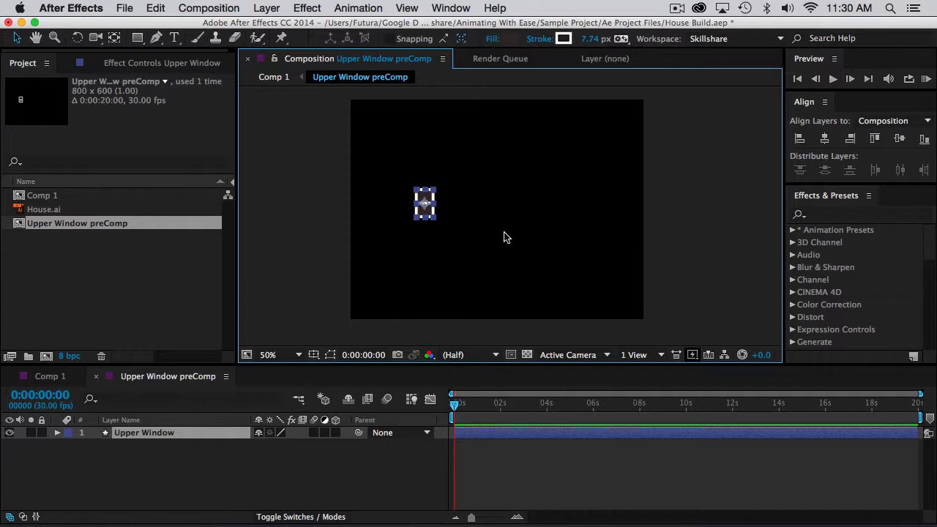
pyautogui.click(812, 104)
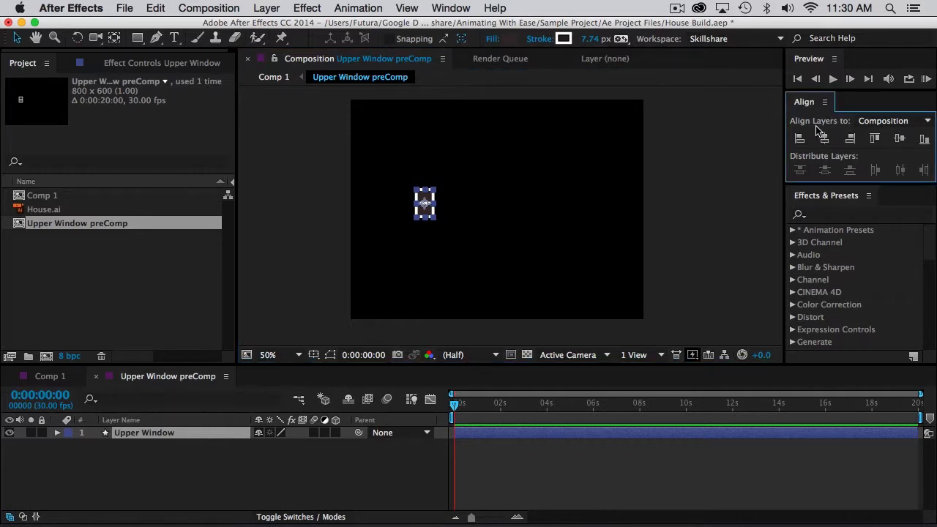
pyautogui.click(455, 7)
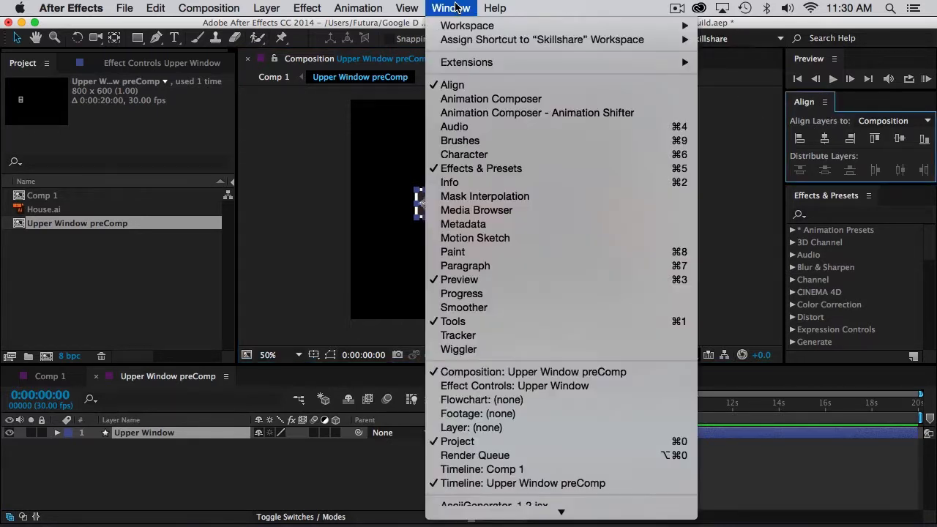
pyautogui.click(516, 87)
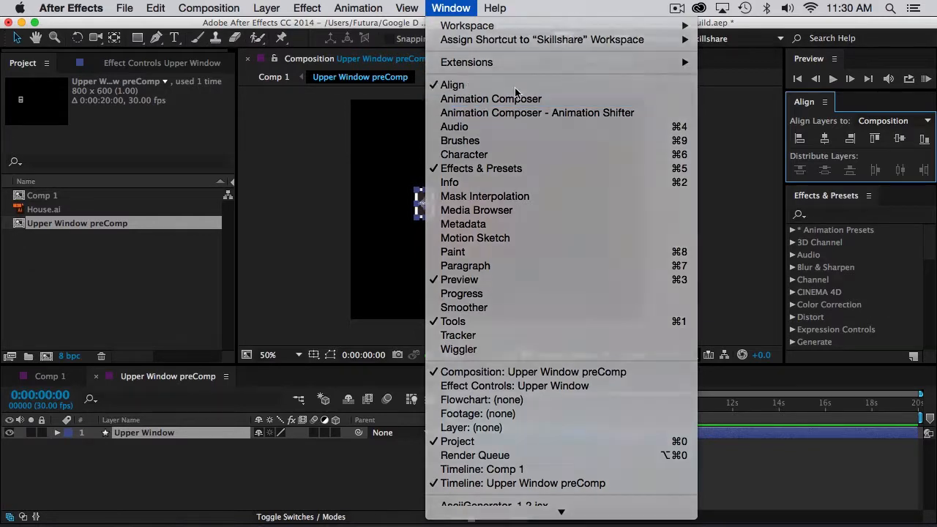
pyautogui.click(472, 9)
pyautogui.click(473, 90)
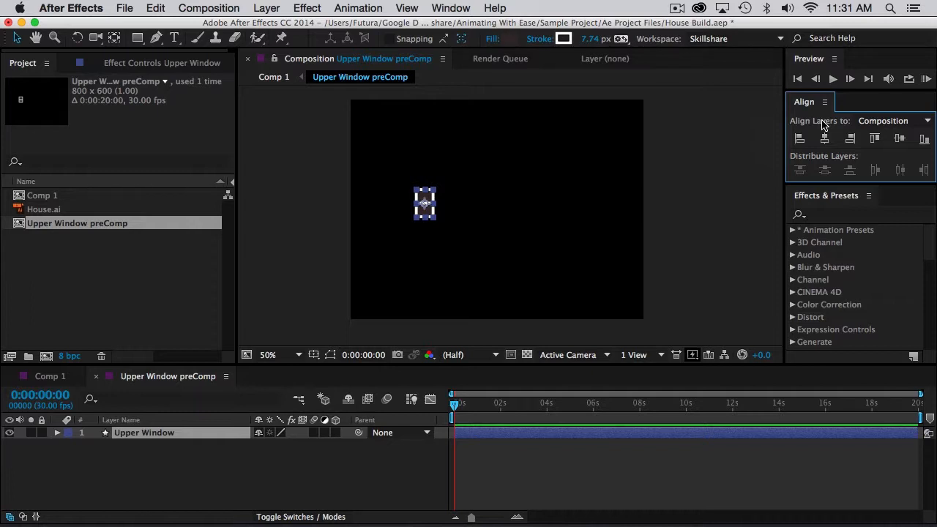
# Align the Upper Window layer to the horizontal and vertical center of the composition.
pyautogui.click(899, 125)
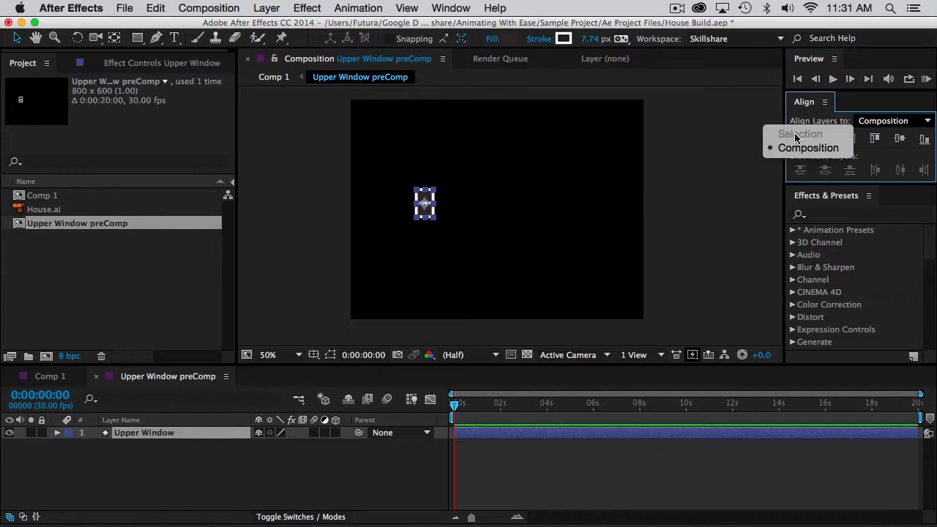
pyautogui.click(797, 137)
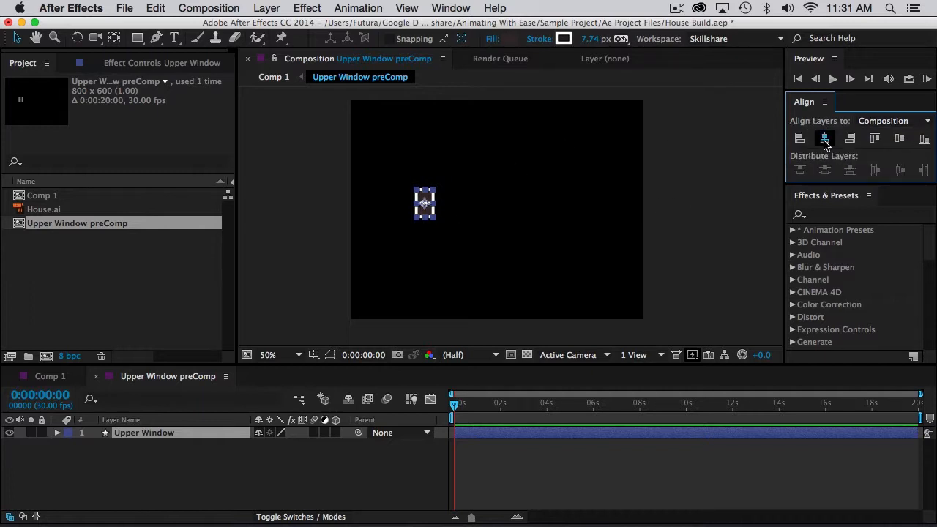
pyautogui.click(825, 143)
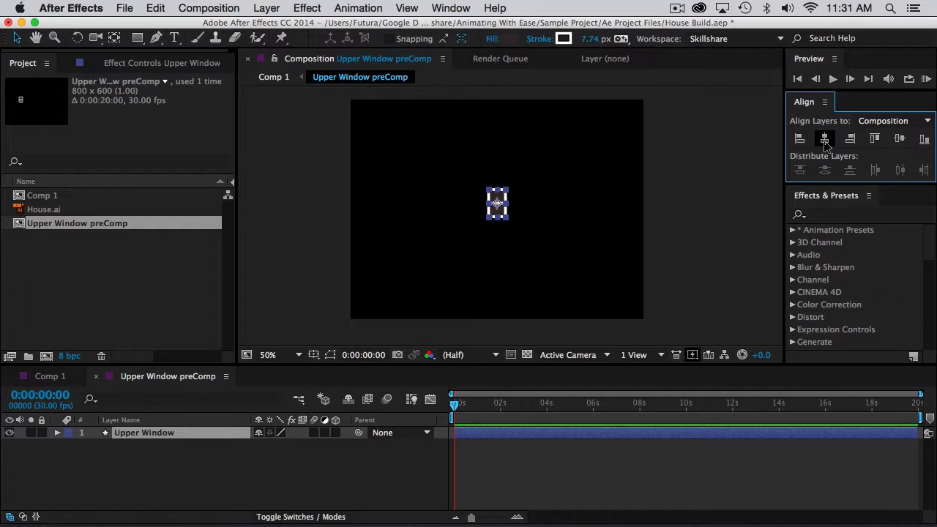
pyautogui.click(901, 144)
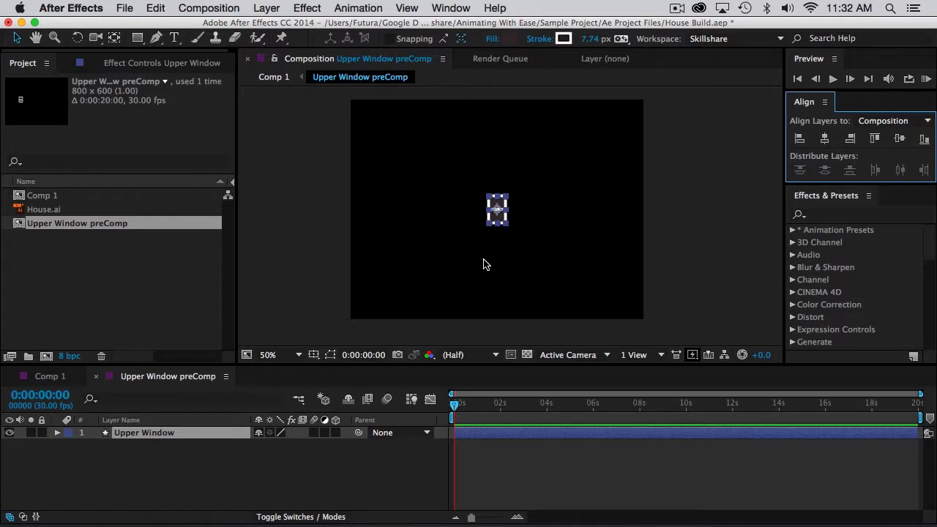
pyautogui.click(502, 205)
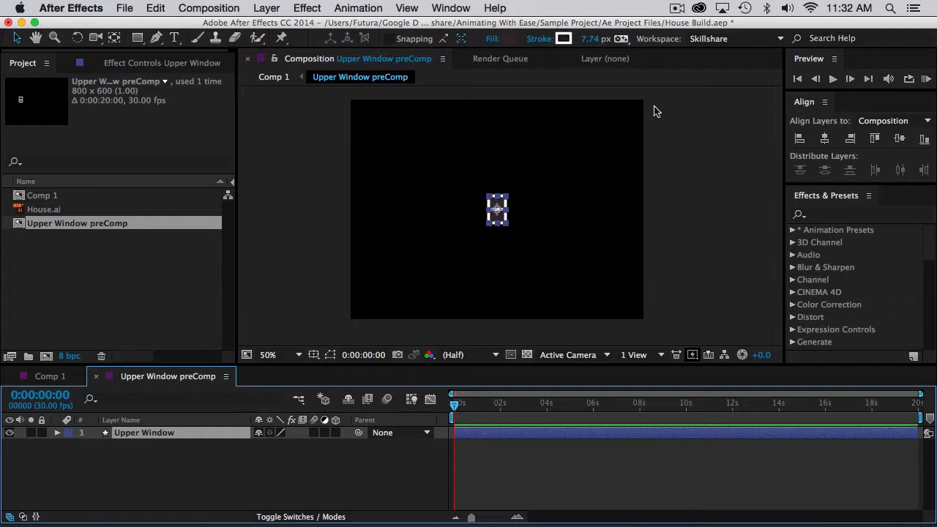
# Check the window's placement in Comp 1, then reduce the Upper Window preComp's size to 145 × 109 px with its aspect ratio locked.
pyautogui.click(46, 378)
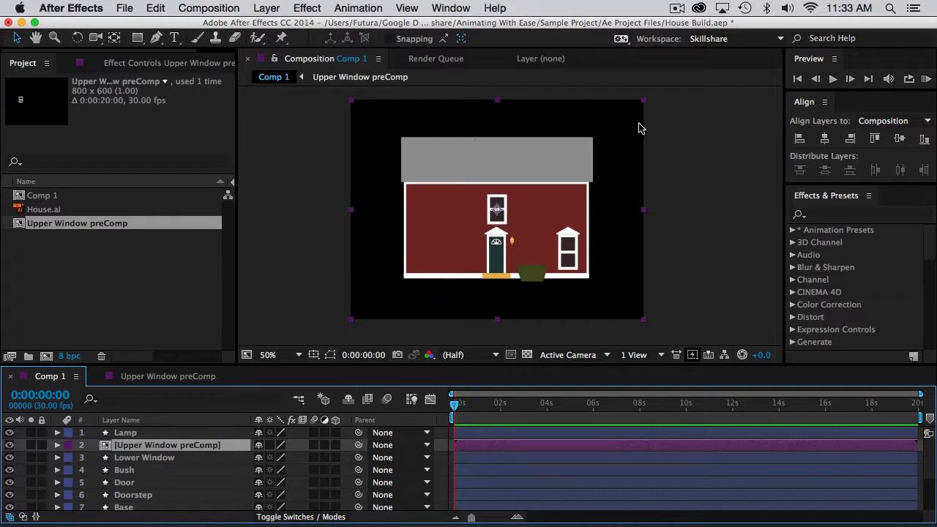
pyautogui.doubleClick(144, 448)
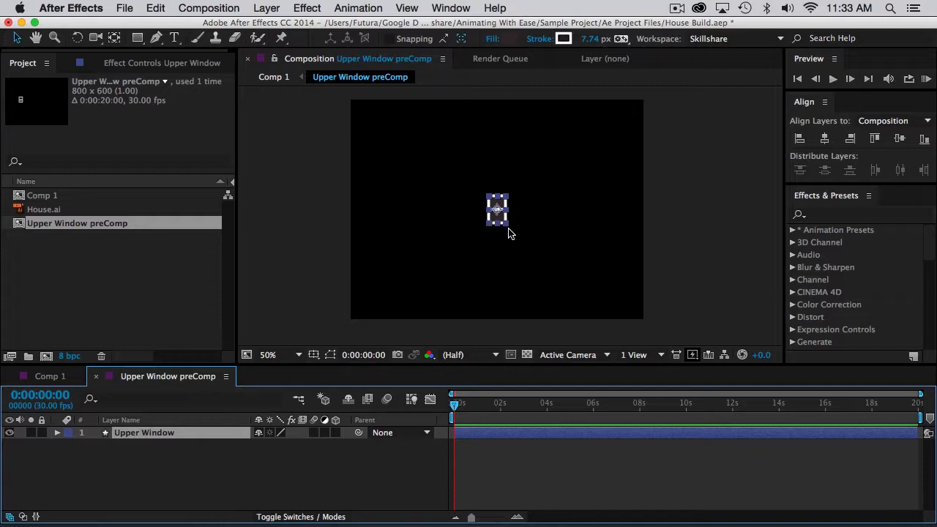
pyautogui.click(207, 7)
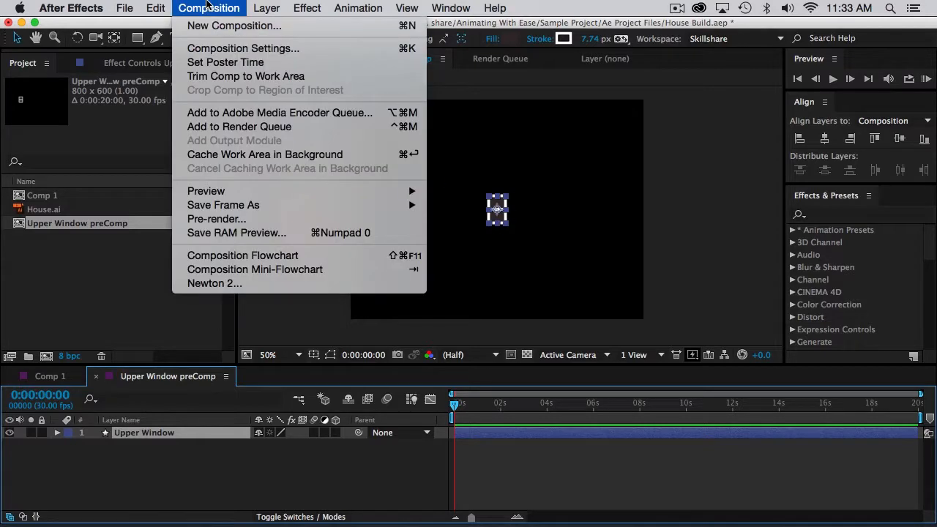
pyautogui.click(224, 48)
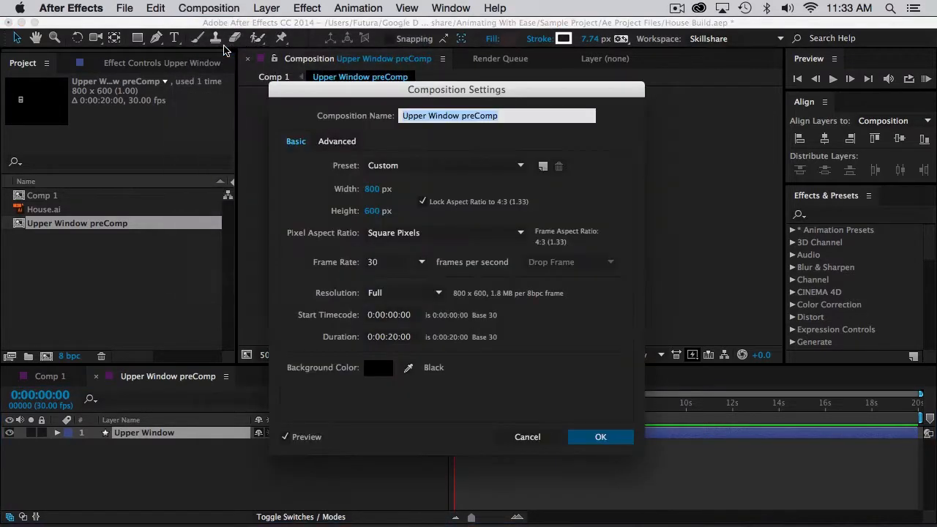
pyautogui.moveTo(530, 90); pyautogui.dragTo(276, 88)
pyautogui.moveTo(117, 187); pyautogui.dragTo(33, 192)
pyautogui.click(121, 187)
pyautogui.moveTo(124, 186); pyautogui.dragTo(40, 194)
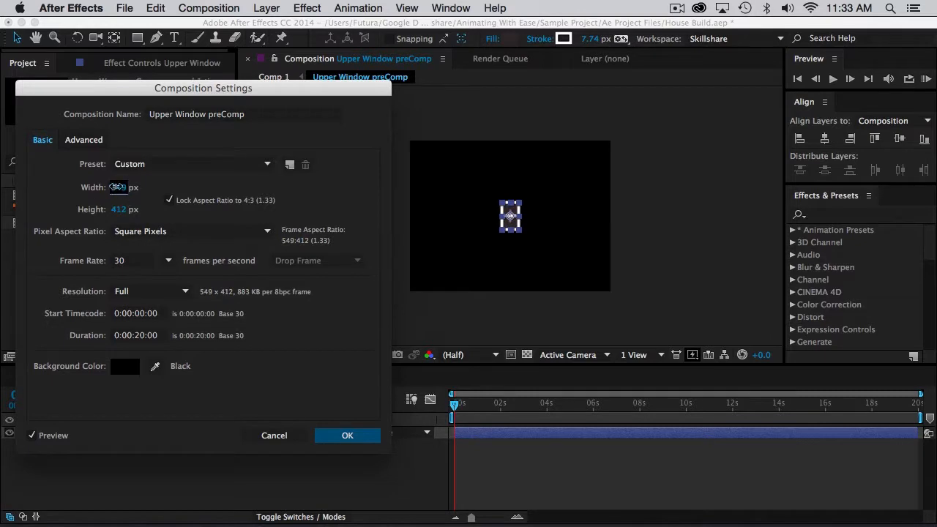
pyautogui.moveTo(119, 187); pyautogui.dragTo(36, 192)
pyautogui.moveTo(120, 189); pyautogui.dragTo(56, 192)
pyautogui.moveTo(117, 189)
pyautogui.mouseDown()
pyautogui.moveTo(80, 191)
pyautogui.moveTo(109, 192)
pyautogui.mouseUp()
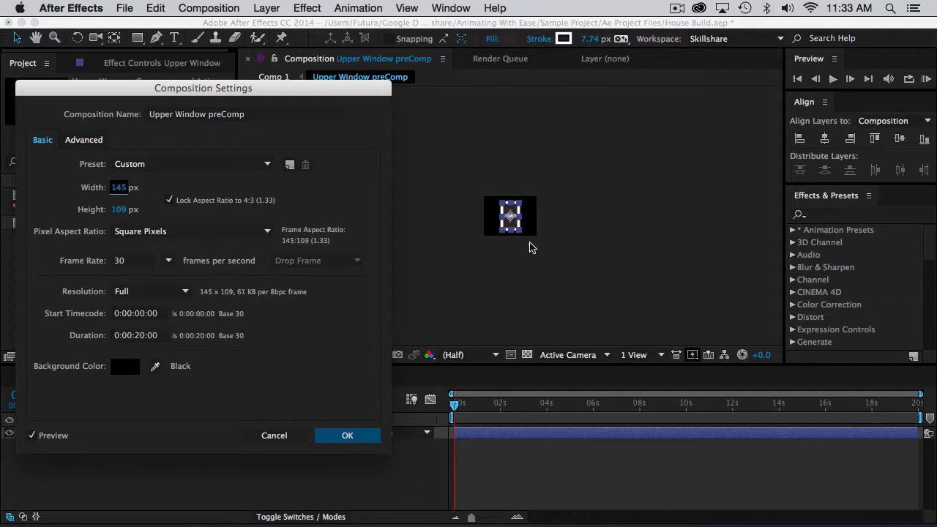
# Unlock the Upper Window preComp's aspect ratio and set its size to 79 × 149 px.
pyautogui.click(169, 200)
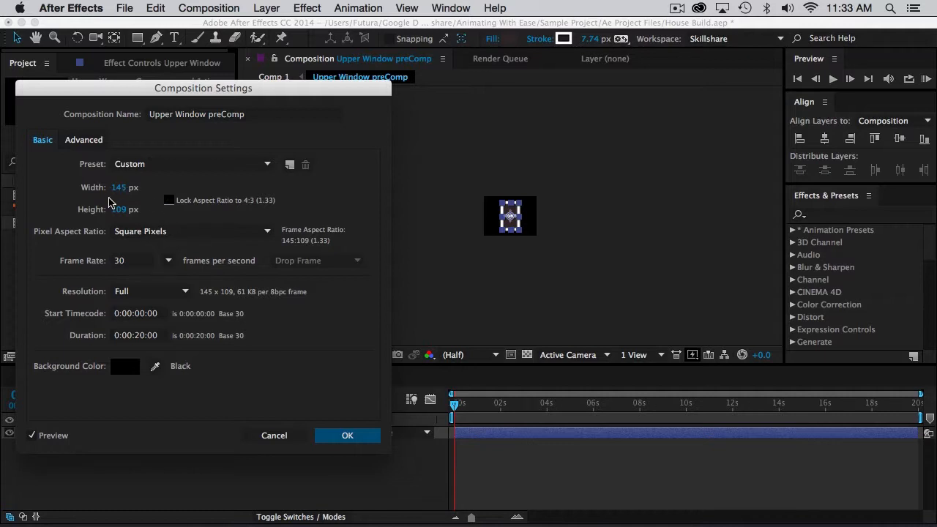
pyautogui.moveTo(124, 190)
pyautogui.mouseDown()
pyautogui.moveTo(96, 192)
pyautogui.moveTo(116, 192)
pyautogui.mouseUp()
pyautogui.moveTo(113, 209); pyautogui.dragTo(129, 209)
pyautogui.click(123, 212)
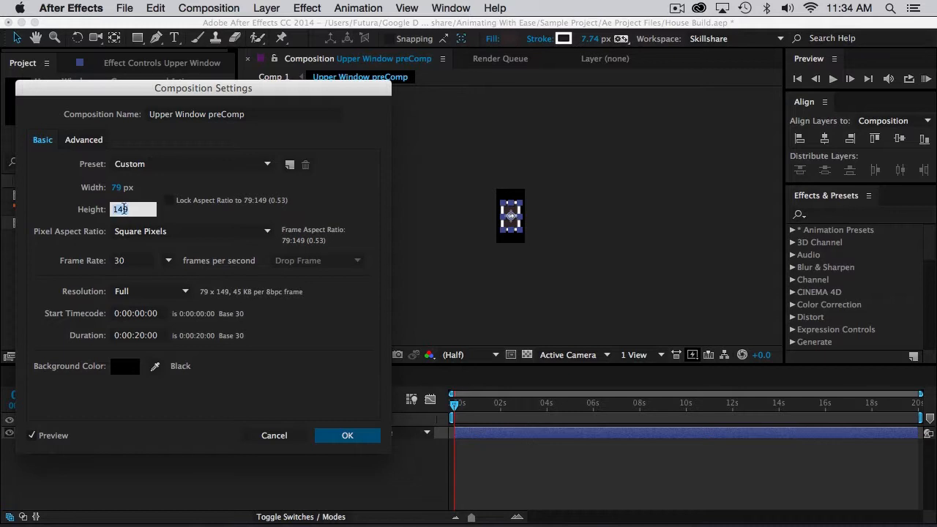
pyautogui.click(132, 201)
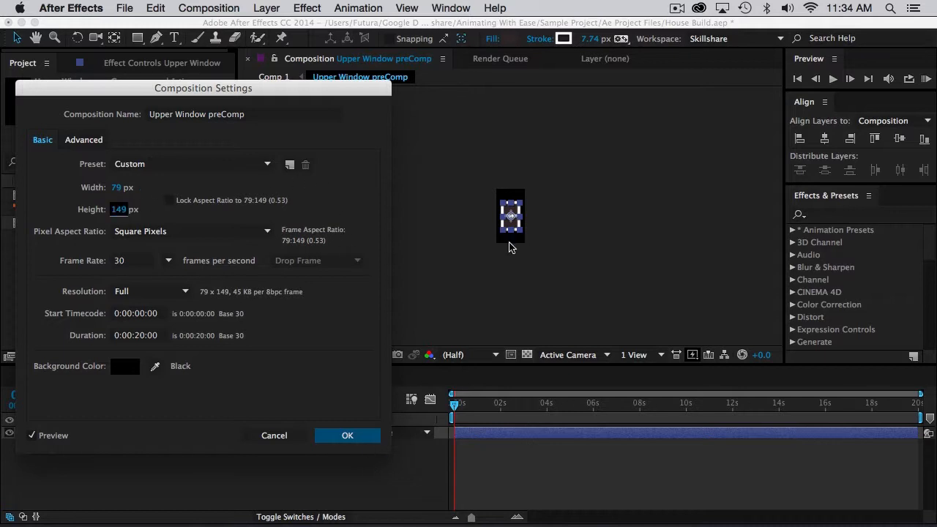
pyautogui.click(347, 435)
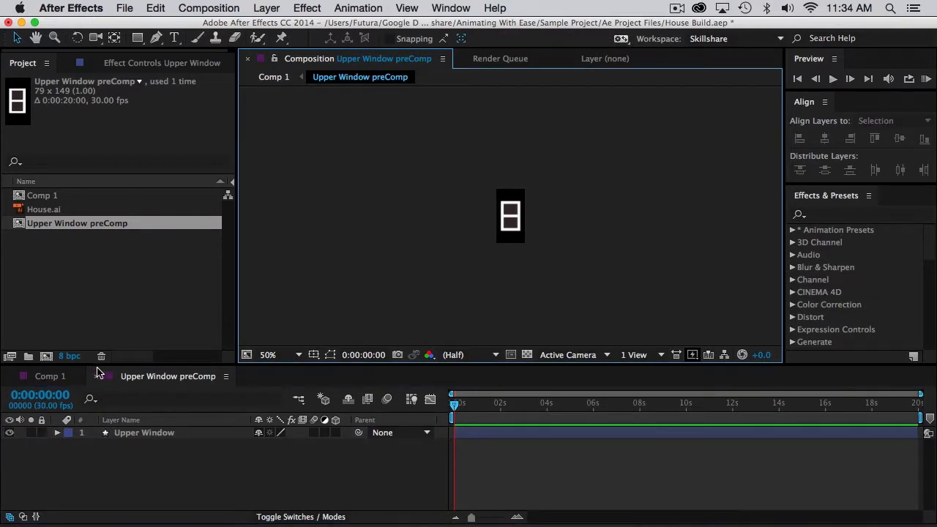
# Check the resized precomp in Comp 1, reopen the Upper Window preComp, and examine the window up close at 200%.
pyautogui.click(51, 376)
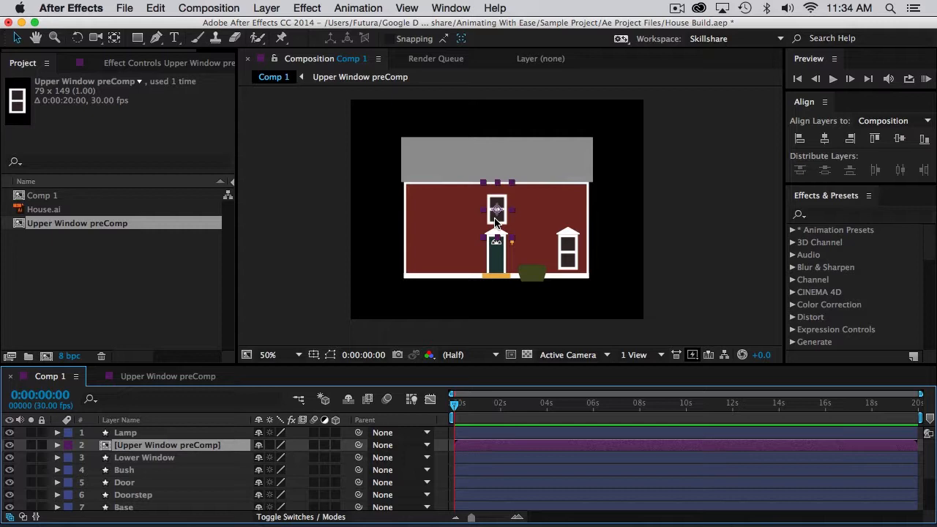
pyautogui.doubleClick(496, 220)
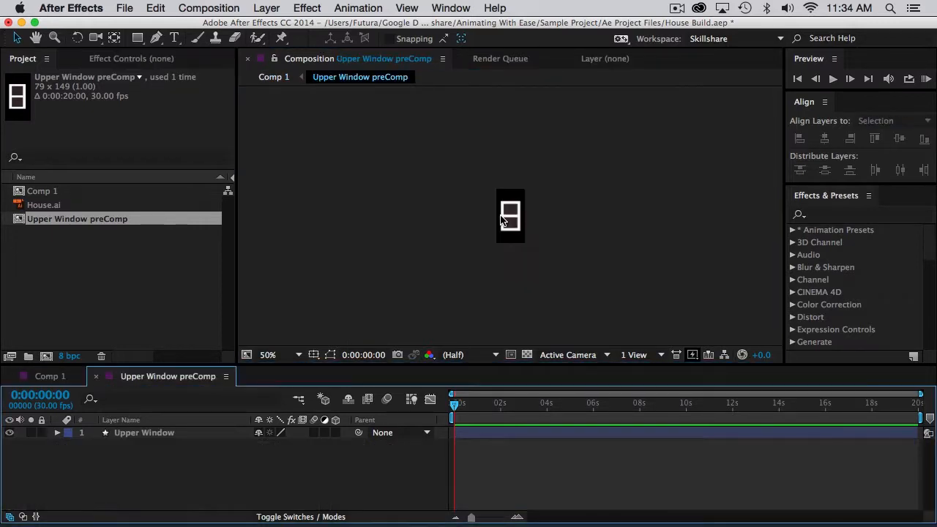
pyautogui.click(510, 223)
pyautogui.scroll(4, 510, 223)
pyautogui.scroll(-4, 511, 223)
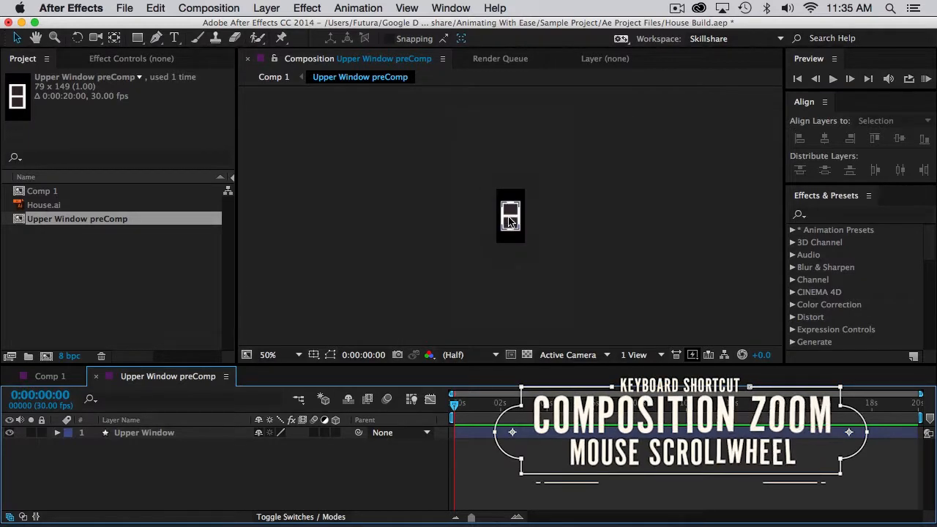
pyautogui.scroll(3, 511, 222)
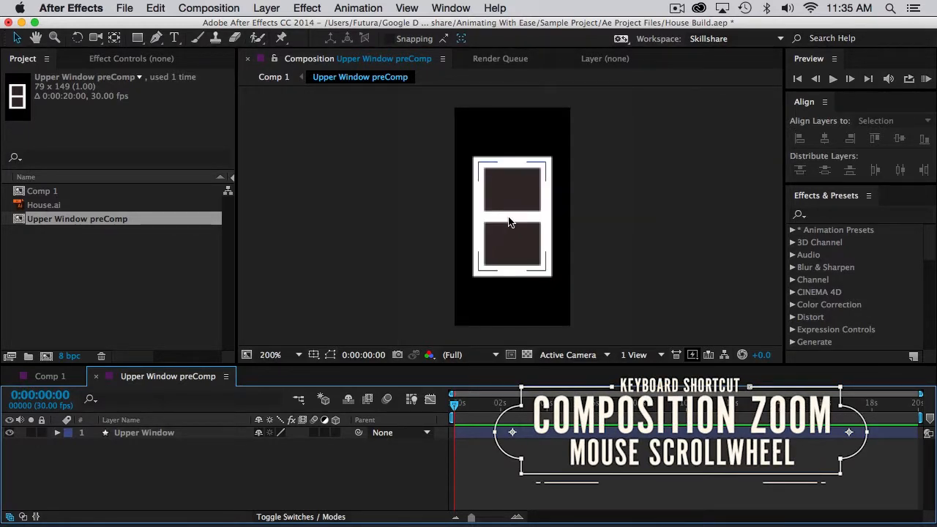
pyautogui.scroll(-3, 510, 223)
pyautogui.scroll(3, 511, 222)
pyautogui.click(617, 176)
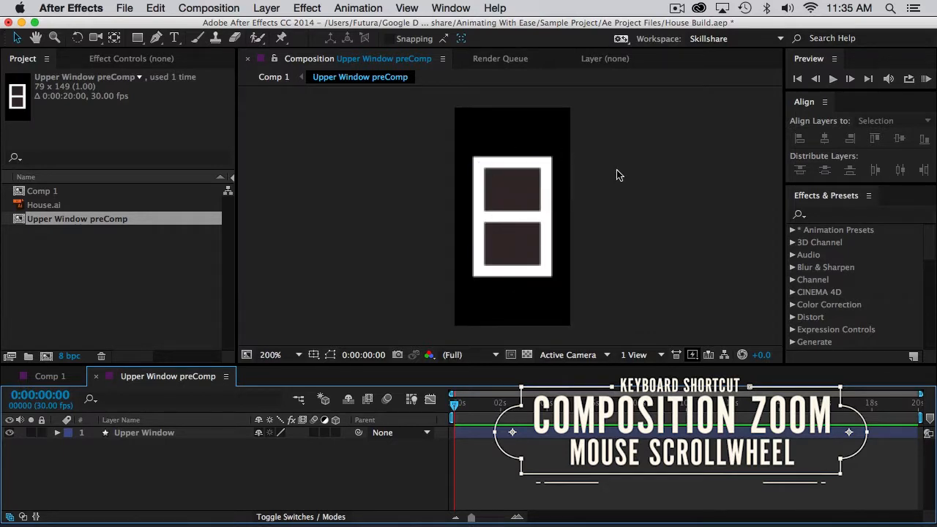
pyautogui.click(532, 228)
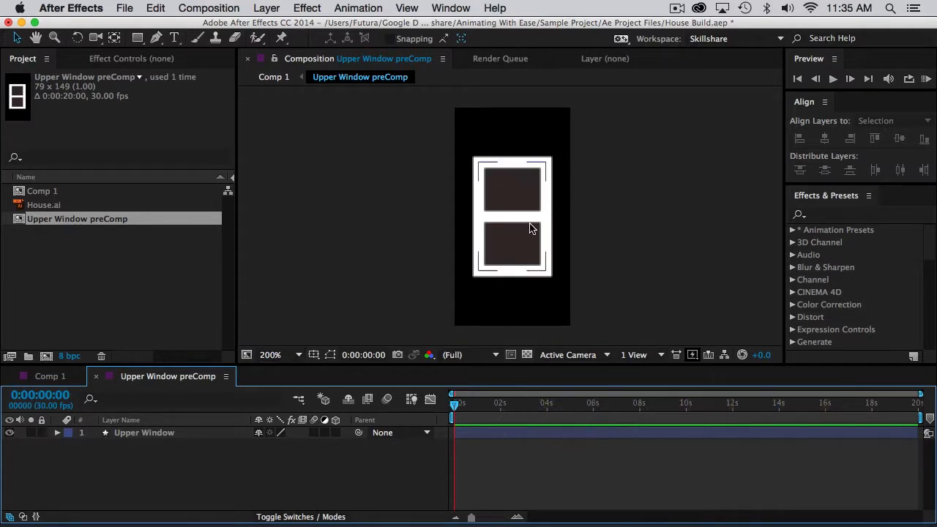
pyautogui.click(556, 187)
pyautogui.click(536, 273)
pyautogui.click(557, 191)
# Create a 79 × 149 px white solid (FFFFFF) in the Upper Window preComp.
pyautogui.click(266, 8)
pyautogui.moveTo(286, 21)
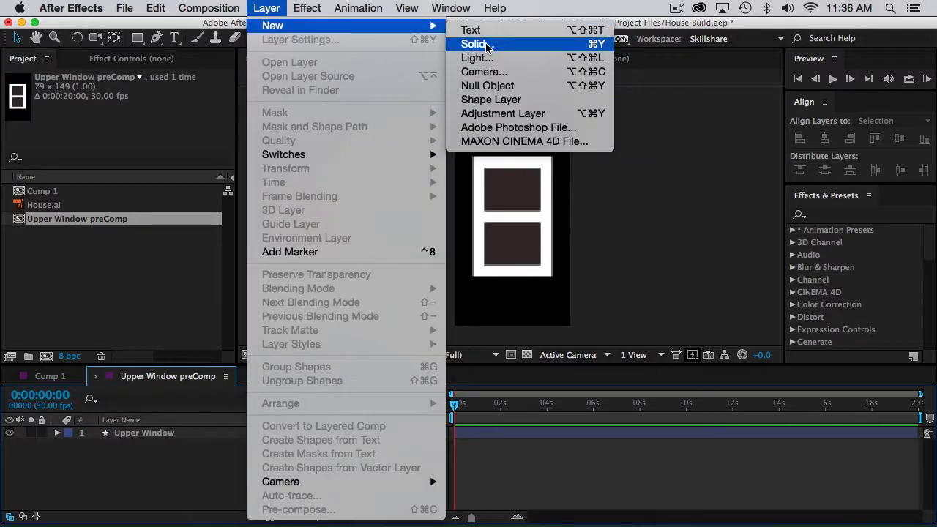
pyautogui.click(486, 43)
pyautogui.click(434, 348)
pyautogui.click(295, 324)
pyautogui.click(240, 305)
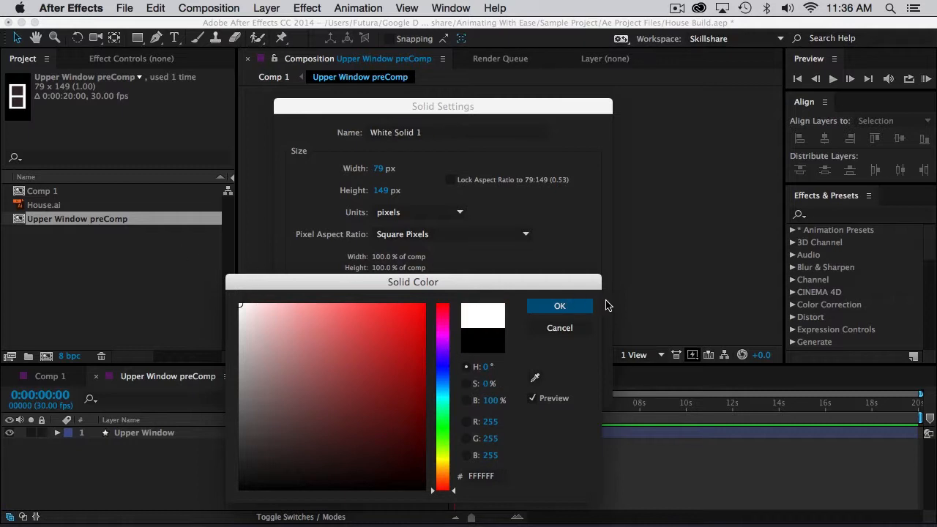
pyautogui.click(560, 308)
pyautogui.click(569, 389)
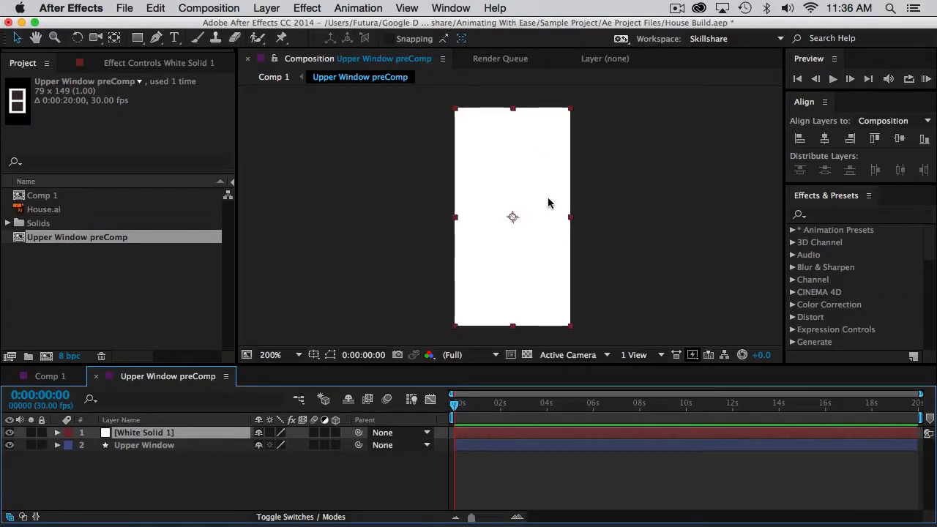
# Draw a rectangular mask on the white solid around the window's outline, then delete the mask.
pyautogui.click(137, 39)
pyautogui.moveTo(482, 146)
pyautogui.mouseDown()
pyautogui.moveTo(561, 249)
pyautogui.moveTo(558, 271)
pyautogui.moveTo(558, 253)
pyautogui.moveTo(561, 265)
pyautogui.moveTo(548, 264)
pyautogui.moveTo(554, 277)
pyautogui.mouseUp()
pyautogui.press('v')
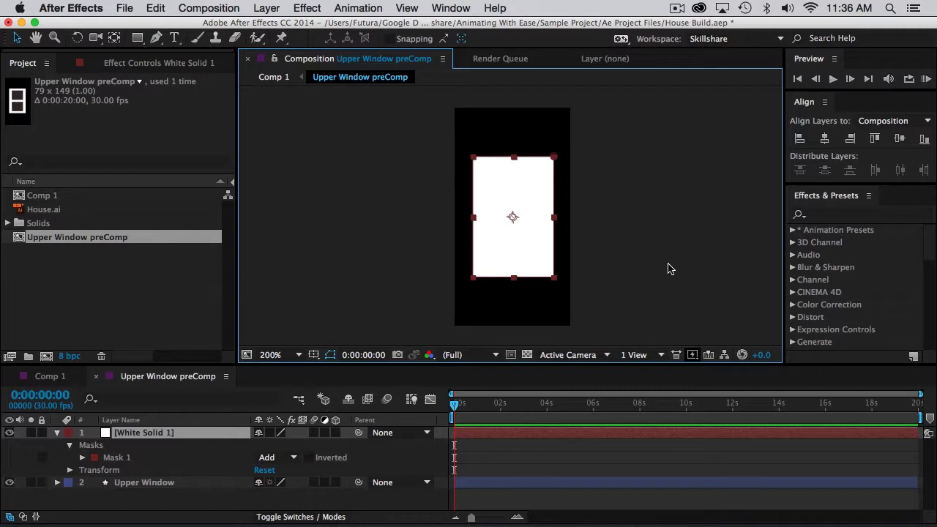
pyautogui.click(669, 265)
pyautogui.click(541, 225)
pyautogui.press('m')
pyautogui.click(118, 444)
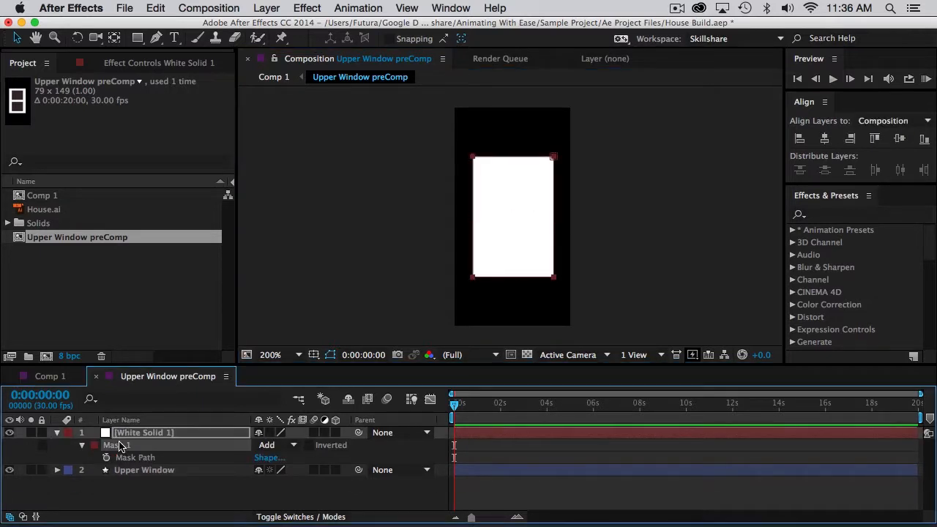
pyautogui.press('Delete')
# Scale the white solid down to the window's outline, then delete the solid.
pyautogui.moveTo(570, 109); pyautogui.dragTo(554, 162)
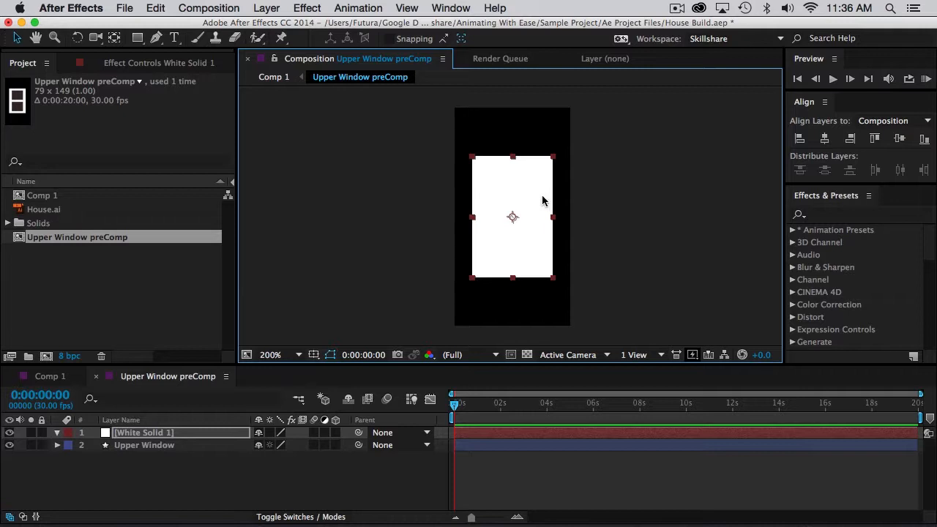
pyautogui.press('Delete')
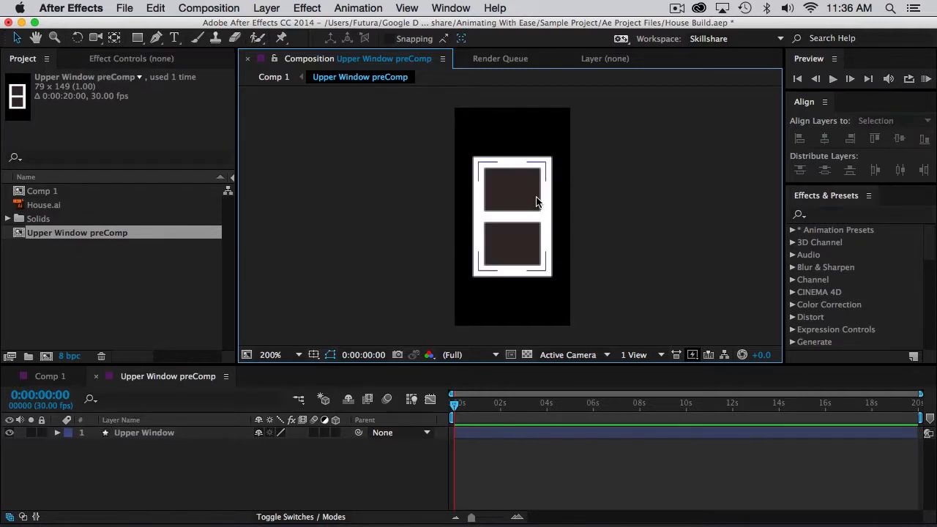
# Duplicate the Upper Window layer and delete Rectangle 3 and Rectangle 2 from the copy's contents.
pyautogui.click(518, 219)
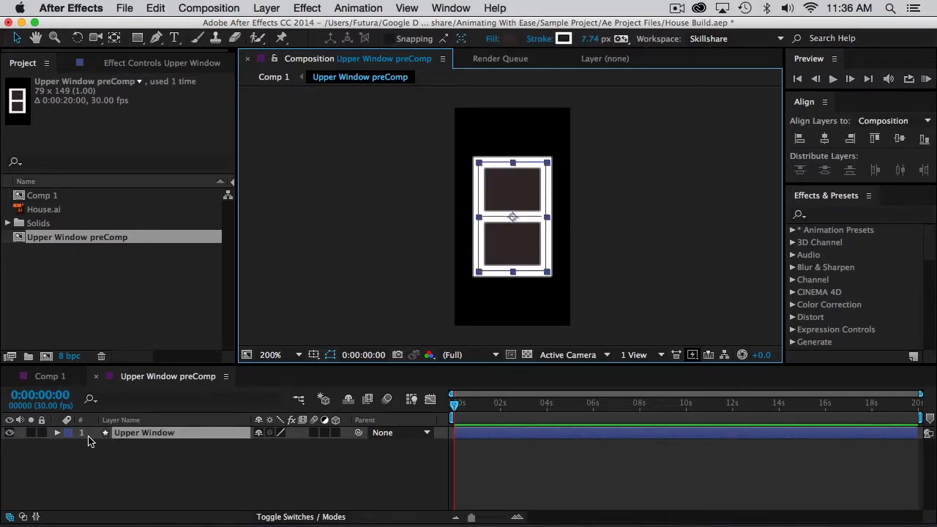
pyautogui.press('super+d')
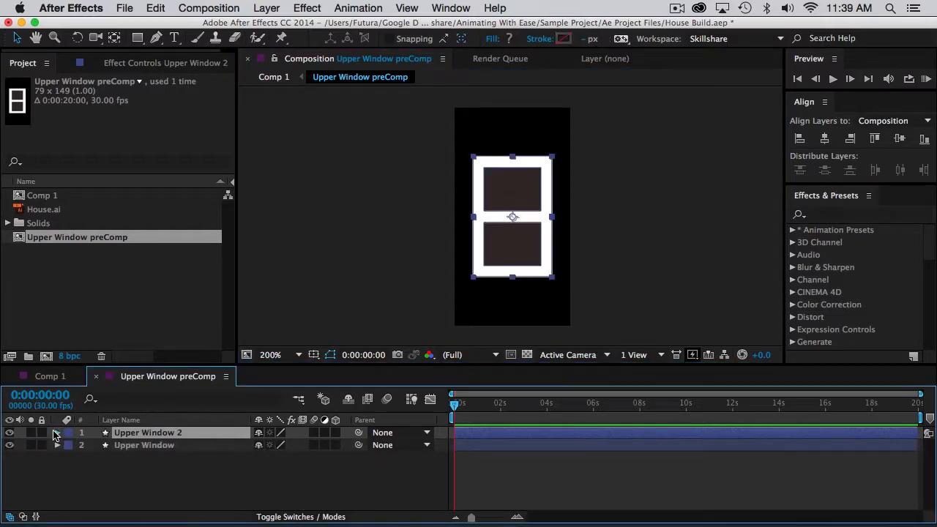
pyautogui.click(56, 434)
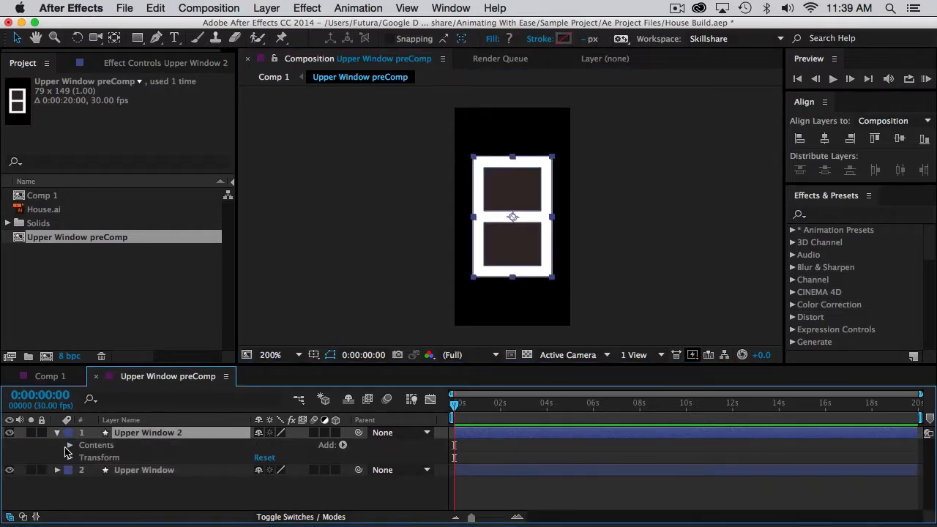
pyautogui.click(70, 445)
pyautogui.click(81, 457)
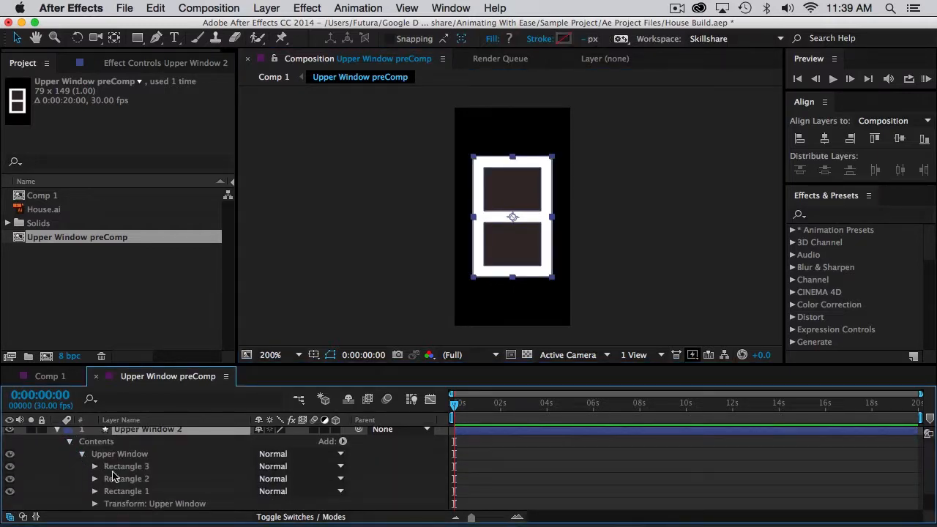
pyautogui.click(139, 469)
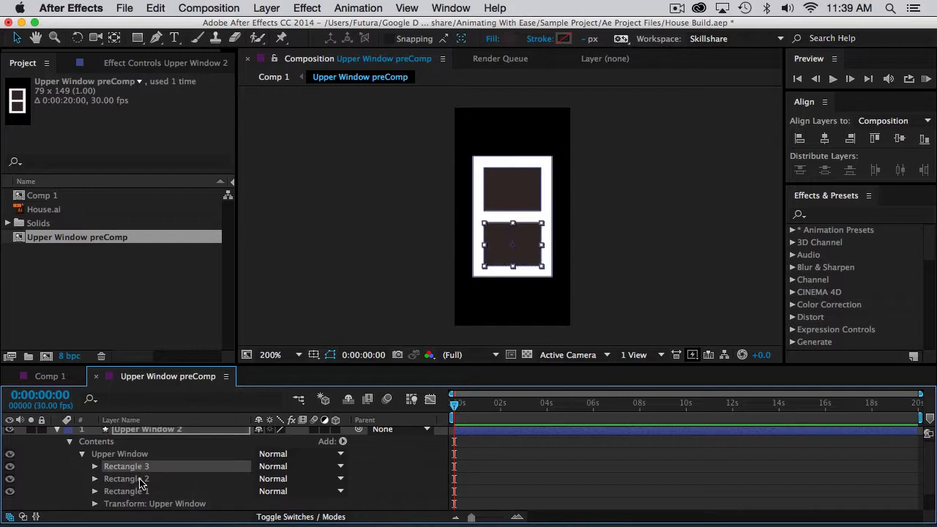
pyautogui.keyDown('shift'); pyautogui.click(140, 480); pyautogui.keyUp('shift')
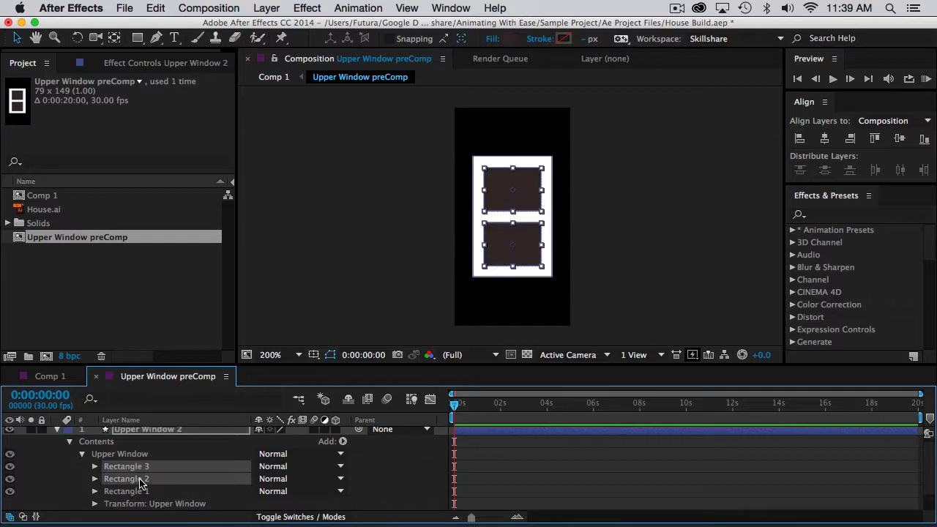
pyautogui.press('Delete')
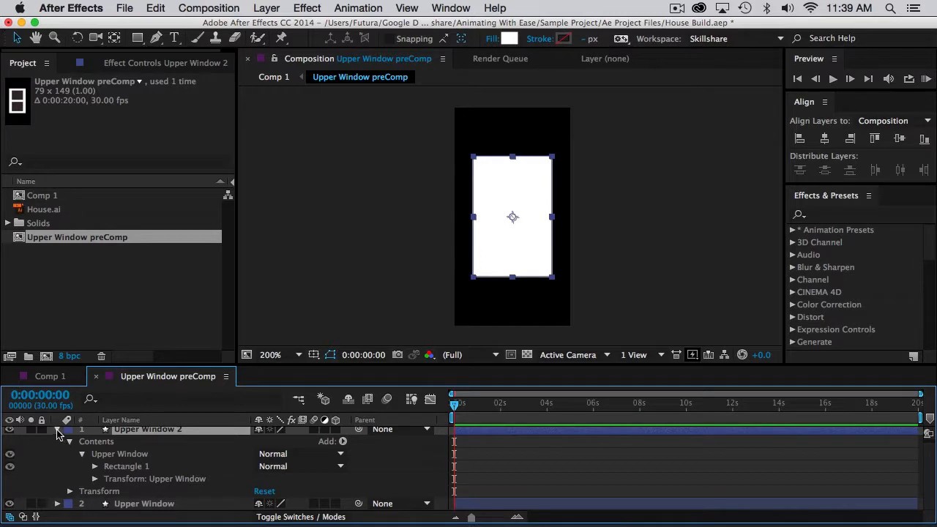
# Collapse the duplicated window layer and rename it Frame.
pyautogui.click(57, 430)
pyautogui.press('Return')
pyautogui.write('Fram')
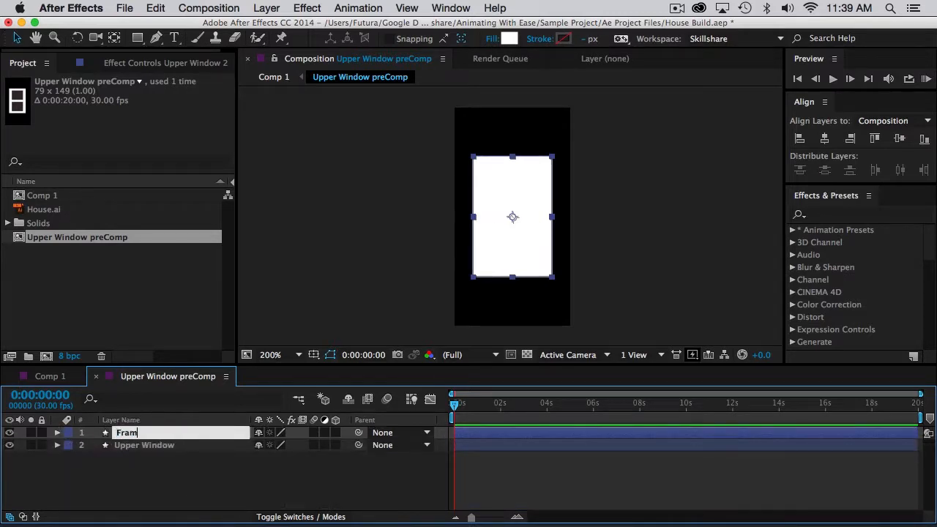
pyautogui.write('e')
pyautogui.press('Return')
# Duplicate the original Upper Window layer again and move the copy above the Frame layer.
pyautogui.click(154, 447)
pyautogui.hotkey('ctrl', 'd')
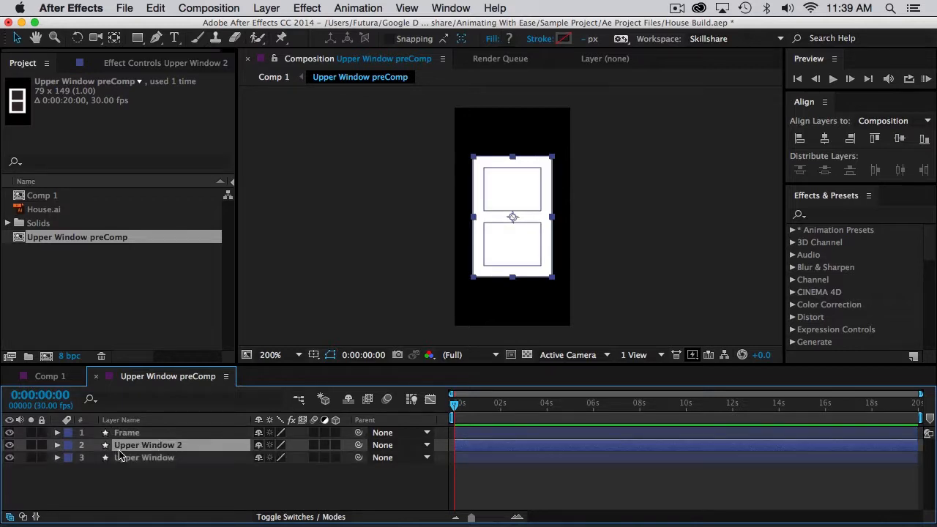
pyautogui.moveTo(132, 447); pyautogui.dragTo(125, 431)
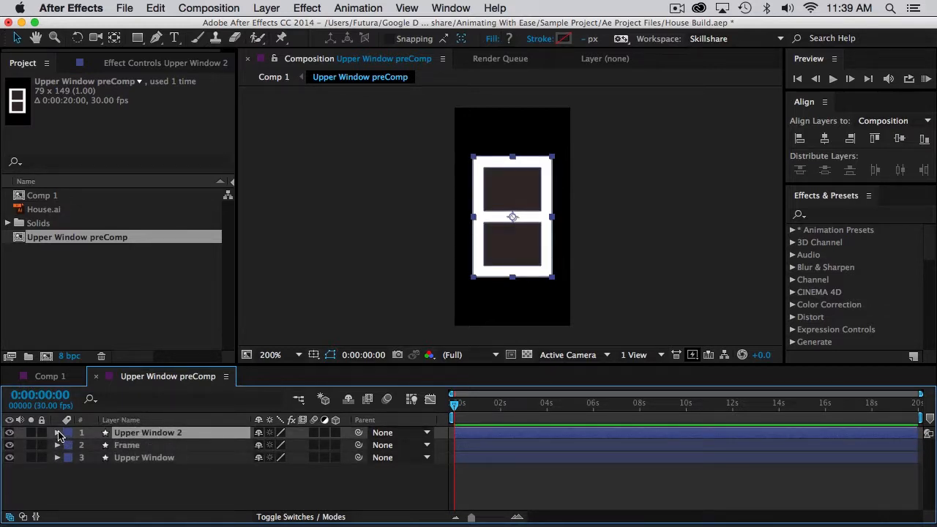
# Delete Rectangle 2 and Rectangle 1 from the topmost window copy, keeping only its lower pane.
pyautogui.click(58, 434)
pyautogui.click(70, 441)
pyautogui.click(82, 454)
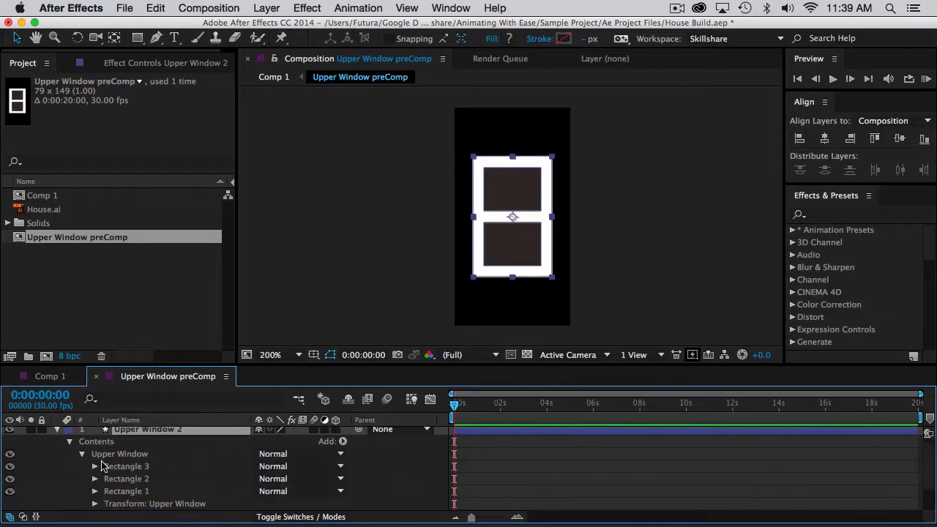
pyautogui.click(121, 479)
pyautogui.keyDown('shift'); pyautogui.click(123, 492); pyautogui.keyUp('shift')
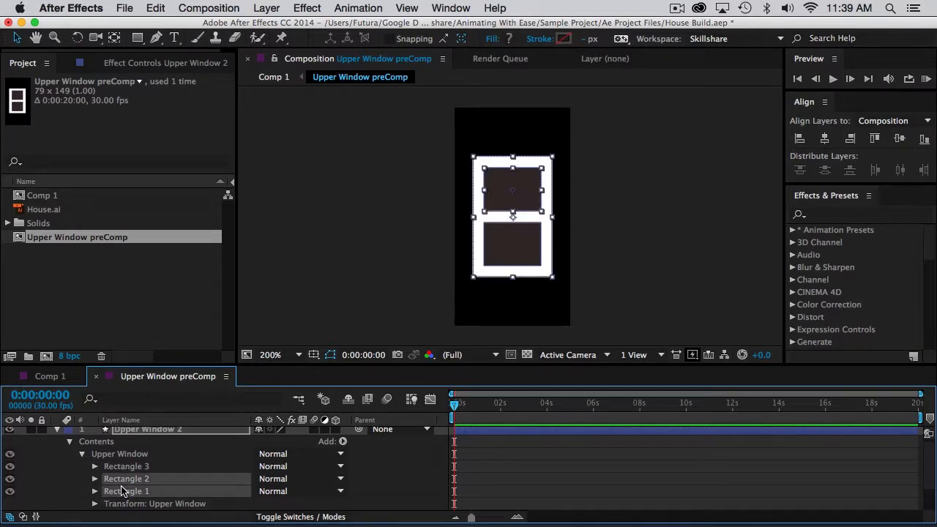
pyautogui.press('Delete')
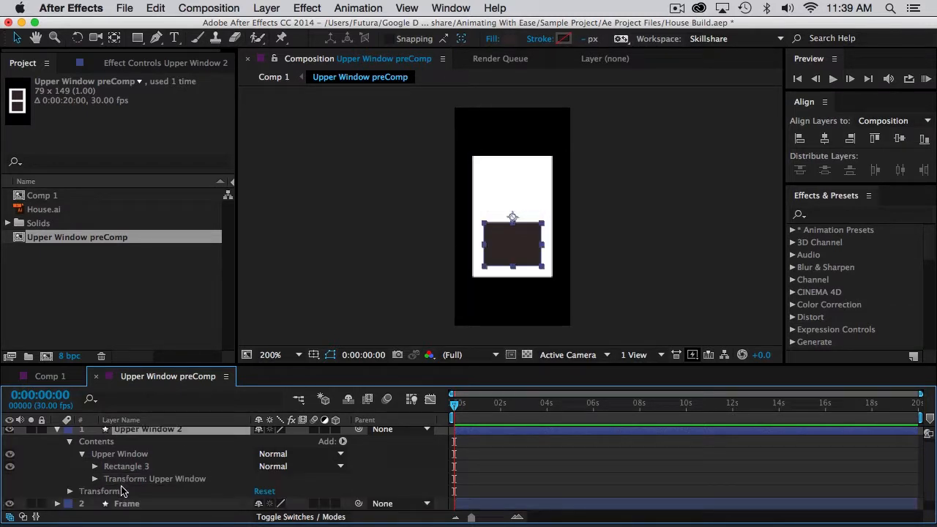
# Rename the lower pane's layer Lower Glass and collapse its properties.
pyautogui.click(132, 432)
pyautogui.press('Return')
pyautogui.write('Lower')
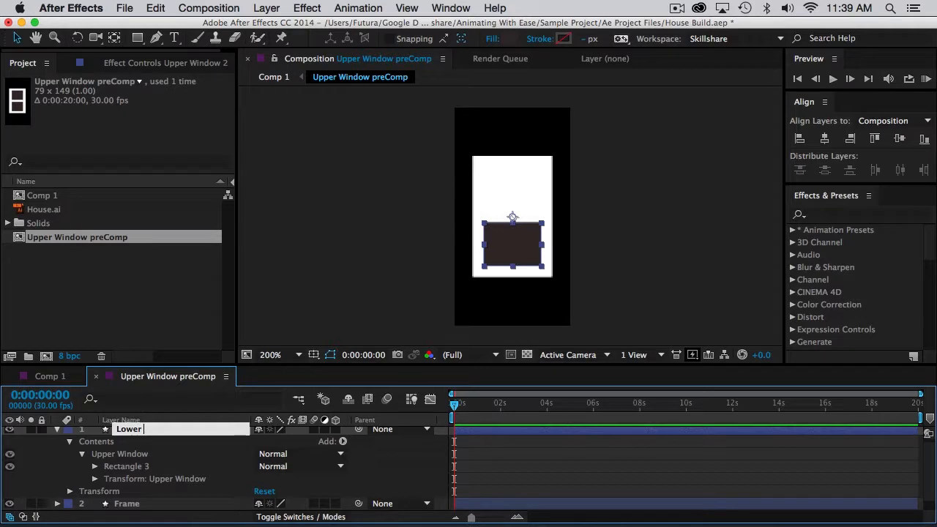
pyautogui.write(' Glass')
pyautogui.press('Return')
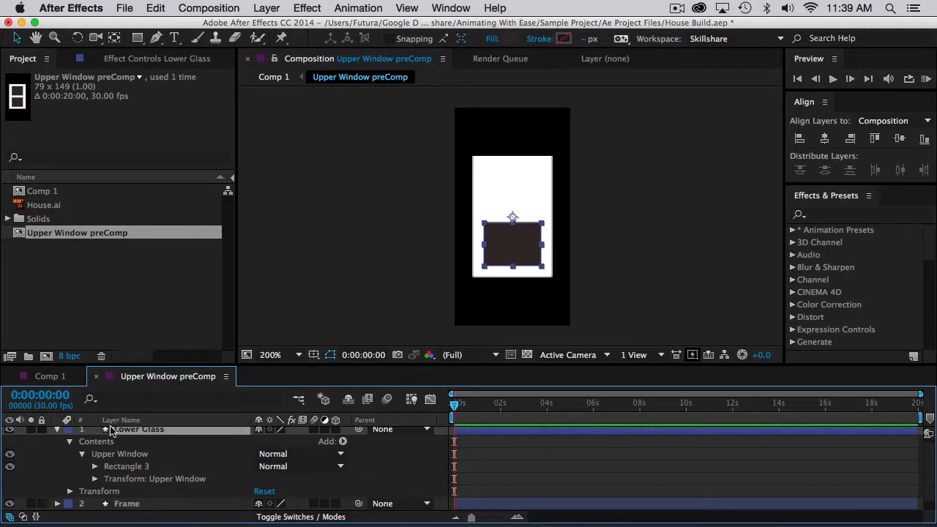
pyautogui.click(57, 429)
# Duplicate the original Upper Window layer and place the copy between Lower Glass and Frame.
pyautogui.click(132, 459)
pyautogui.hotkey('ctrl', 'd')
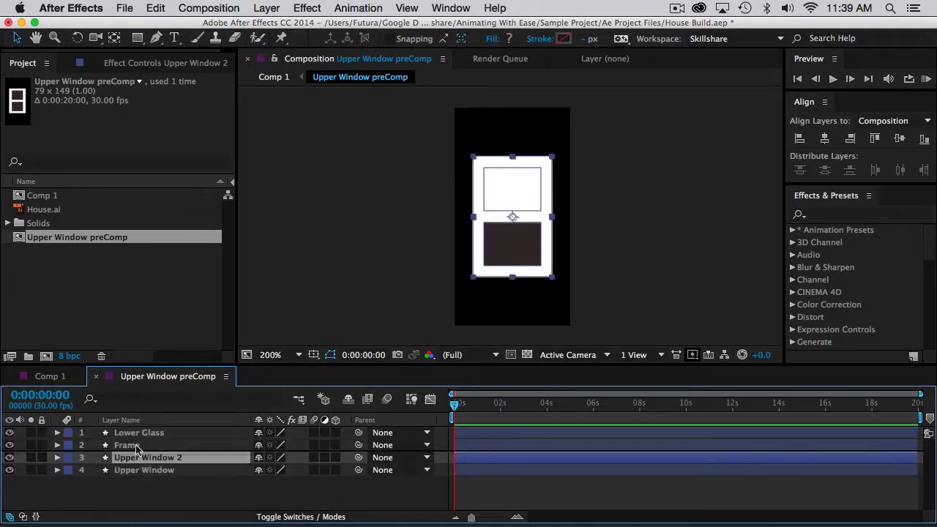
pyautogui.moveTo(136, 450); pyautogui.dragTo(117, 444)
# Delete Rectangle 3 and Rectangle 1 from the Upper Window 2 layer, keeping only its upper pane.
pyautogui.click(57, 445)
pyautogui.click(70, 458)
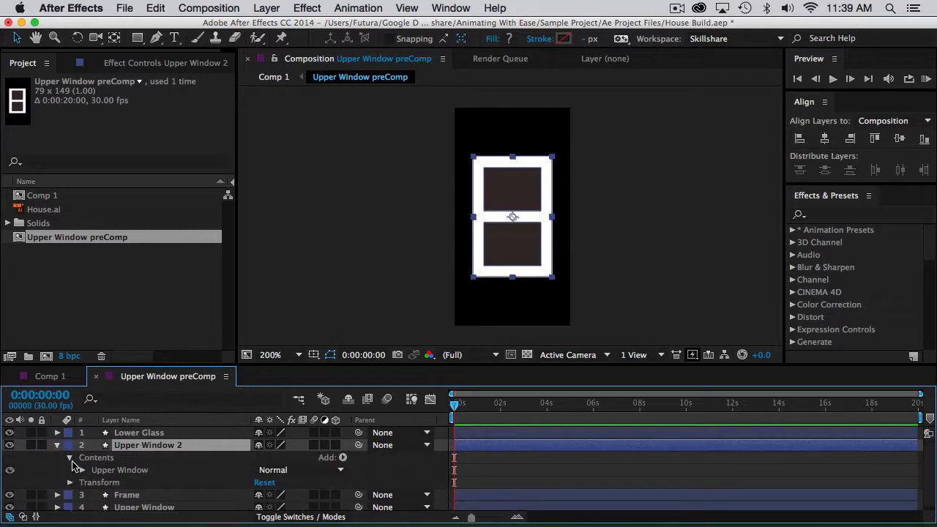
pyautogui.click(82, 470)
pyautogui.click(121, 467)
pyautogui.keyDown('super'); pyautogui.click(126, 492); pyautogui.keyUp('super')
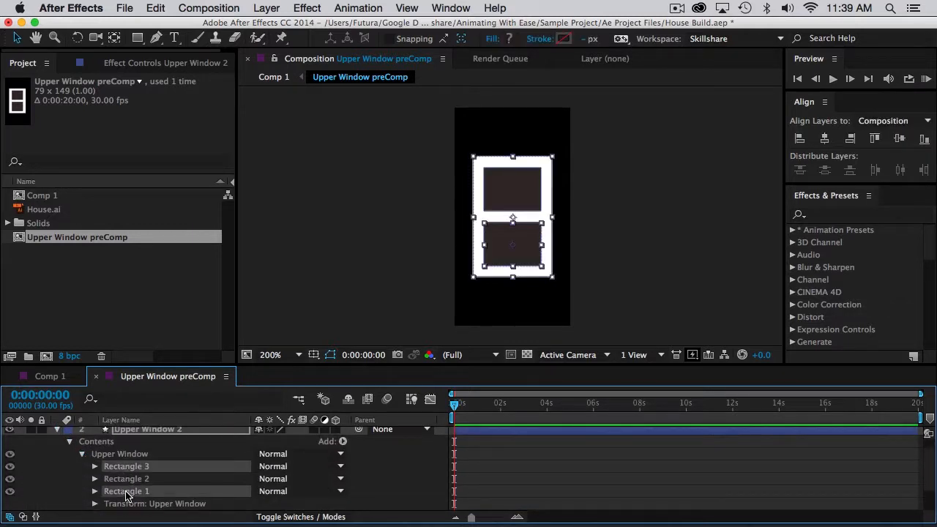
pyautogui.press('Delete')
# Rename the upper pane's layer Upper Glass and collapse its properties.
pyautogui.press('Return')
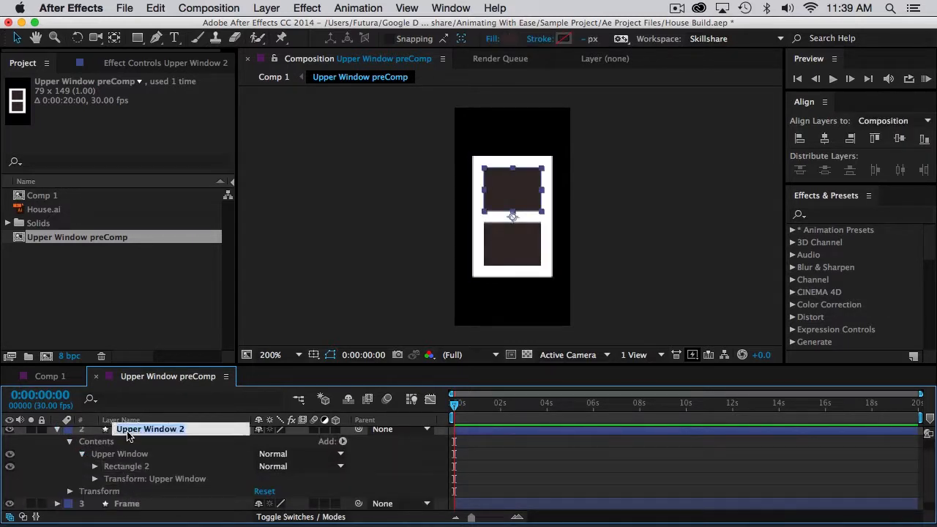
pyautogui.write('Upper Glass')
pyautogui.press('Return')
pyautogui.click(58, 433)
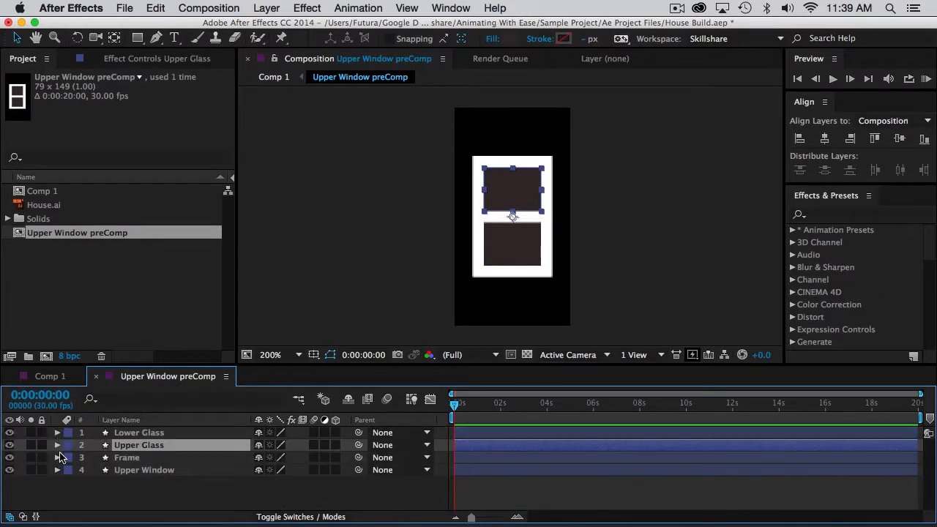
# Hide the original Upper Window layer, check both glass layers by toggling their visibility, and close the Upper Window preComp.
pyautogui.click(10, 470)
pyautogui.click(10, 445)
pyautogui.click(10, 433)
pyautogui.click(9, 445)
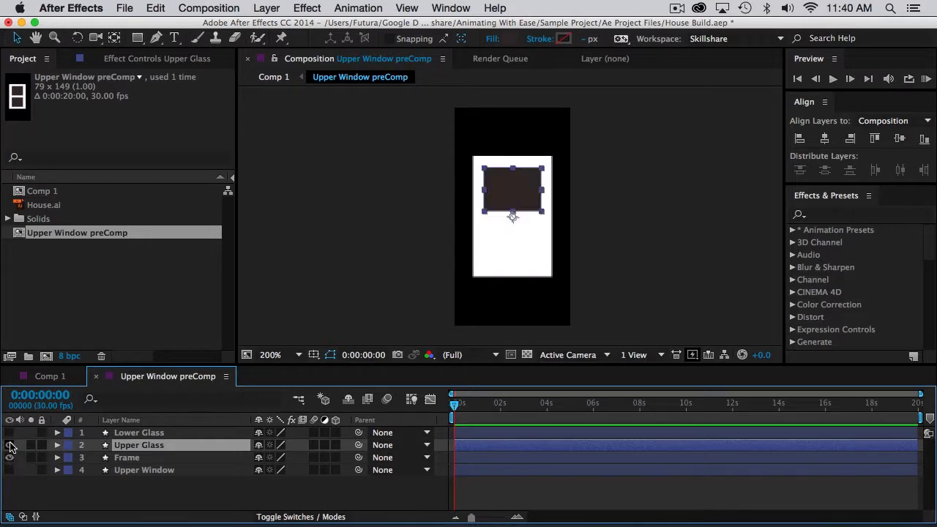
pyautogui.click(10, 433)
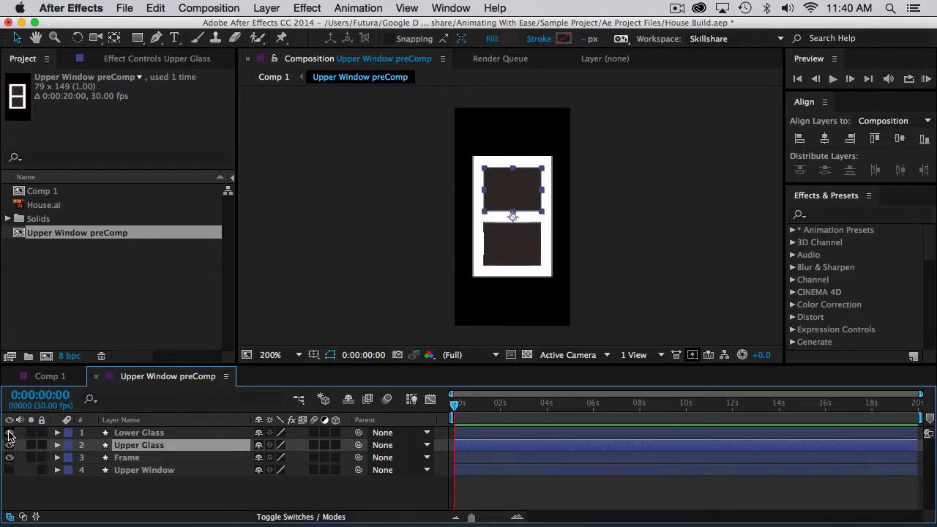
pyautogui.click(95, 377)
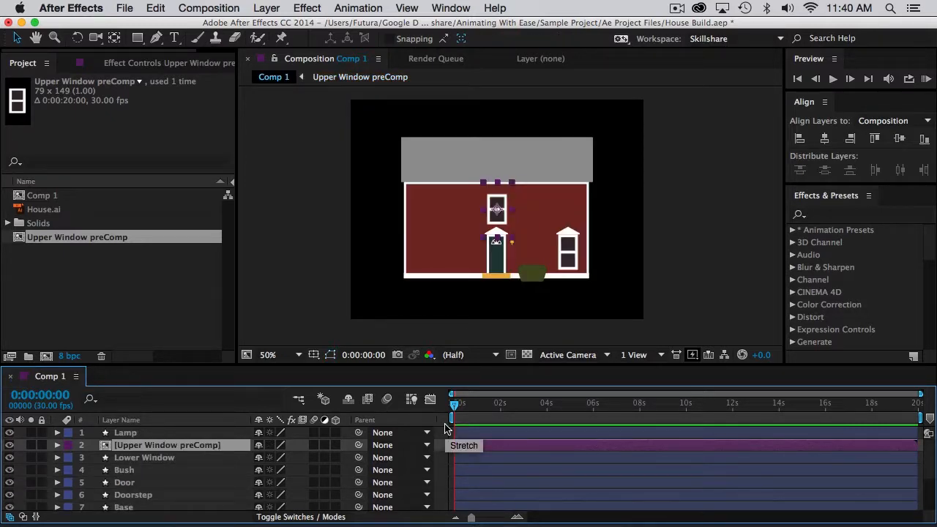
# Pre-compose the Lower Window layer as Lower Window preComp, moving all attributes into the new composition.
pyautogui.click(567, 250)
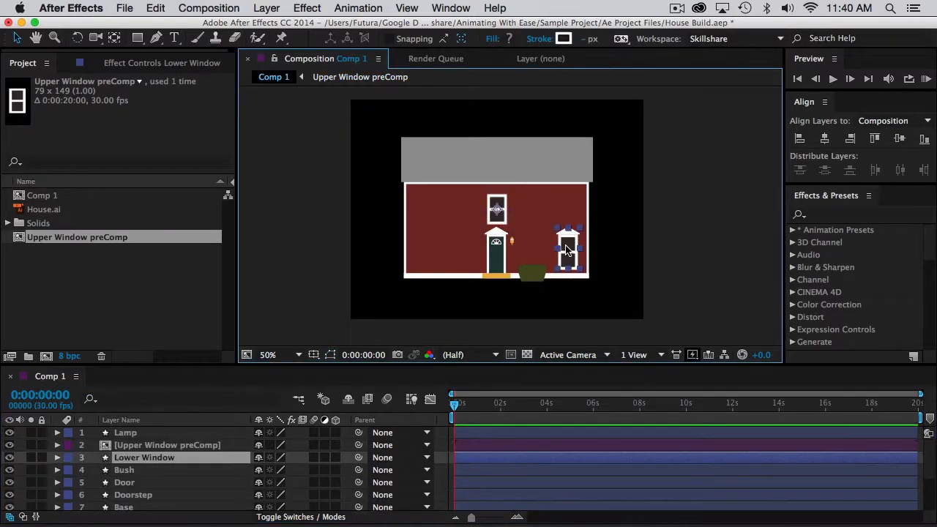
pyautogui.click(130, 459)
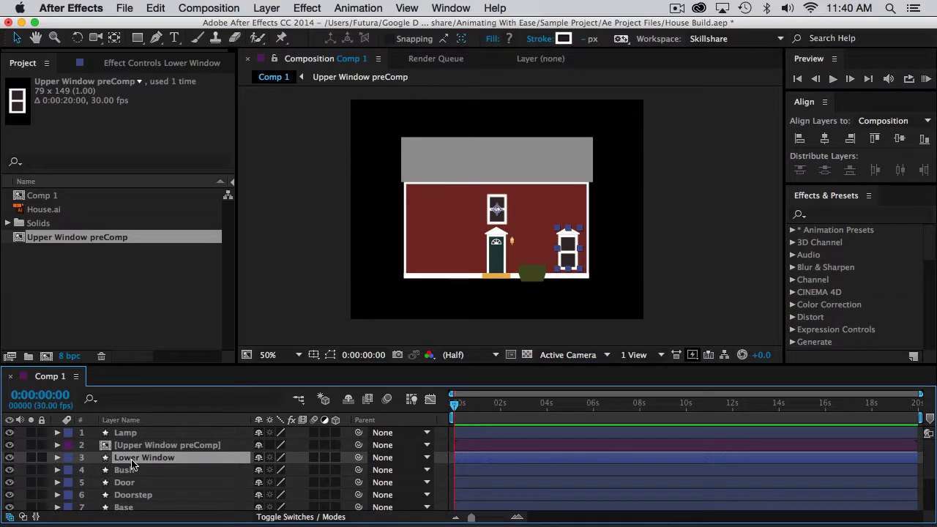
pyautogui.click(267, 9)
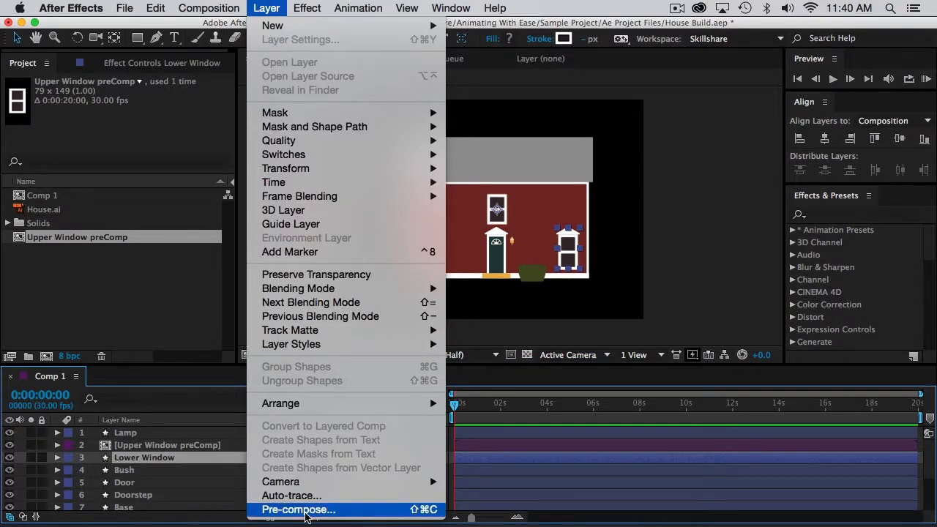
pyautogui.click(300, 511)
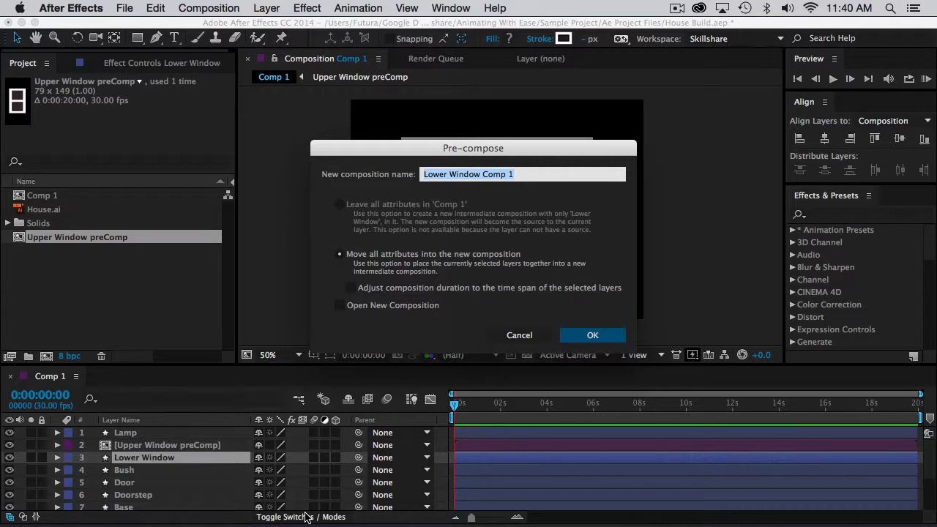
pyautogui.click(483, 174)
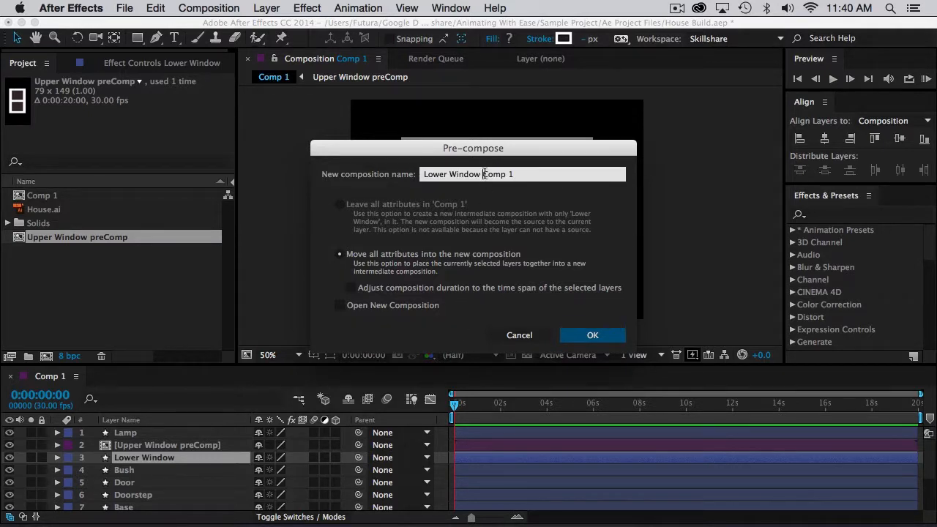
pyautogui.moveTo(483, 174); pyautogui.dragTo(538, 173)
pyautogui.write('pre')
pyautogui.click(593, 338)
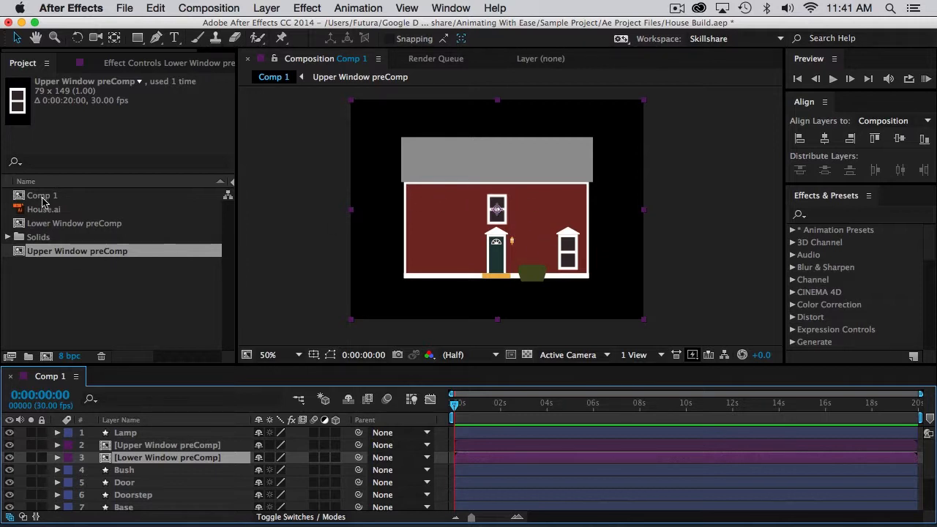
# Create a project folder named preComps.
pyautogui.click(45, 288)
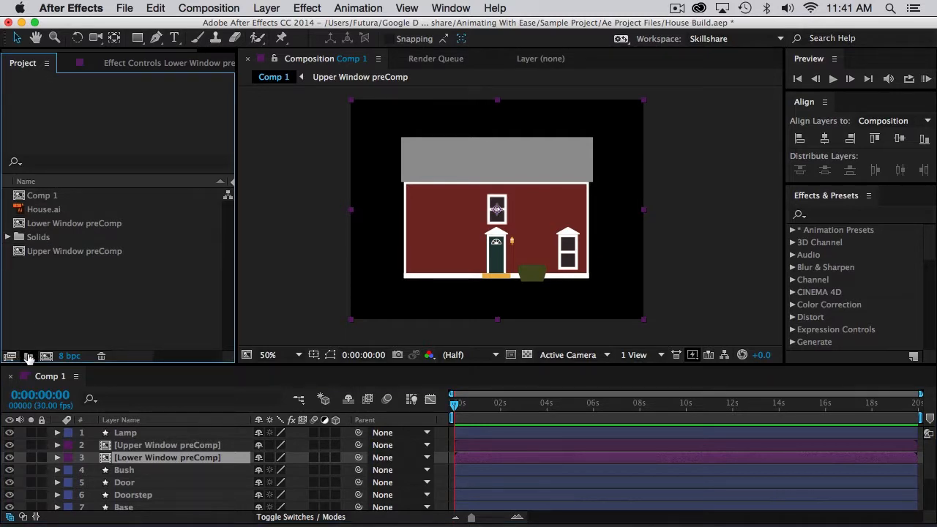
pyautogui.click(29, 358)
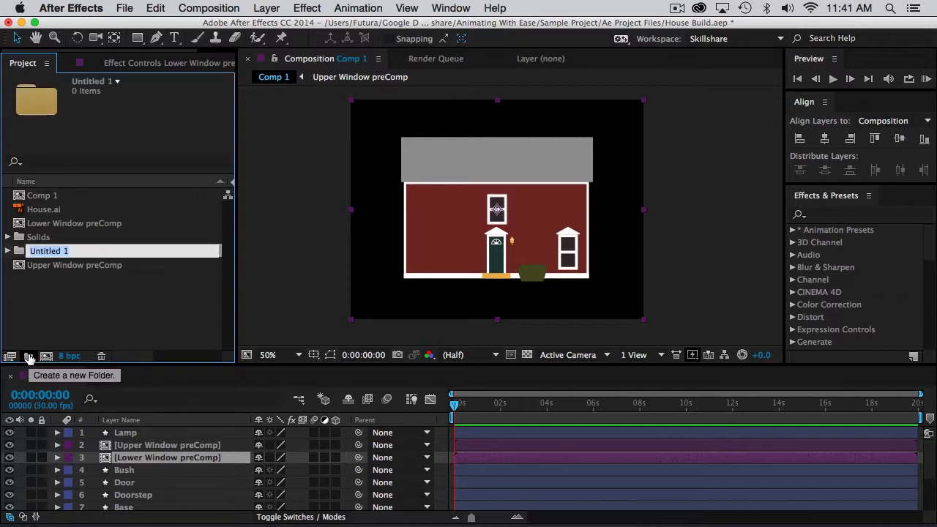
pyautogui.write('preComps')
pyautogui.press('Return')
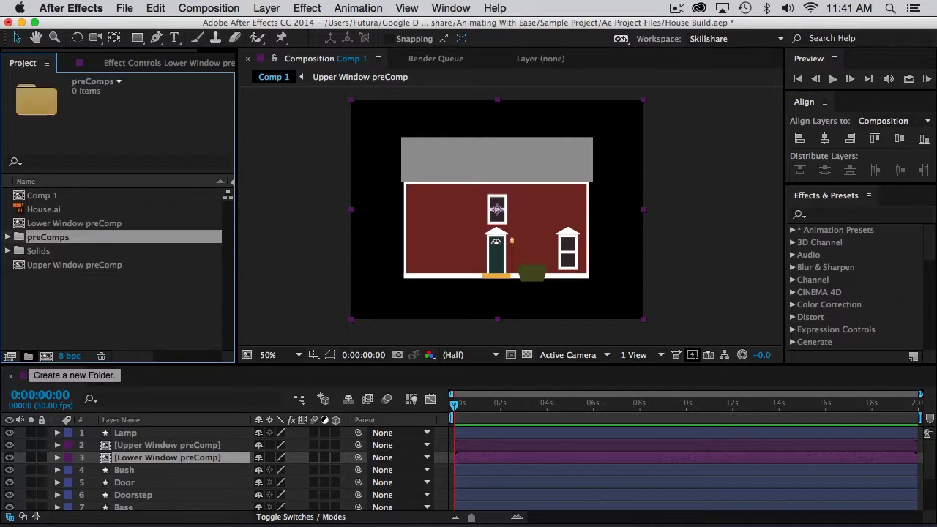
# Move the Lower Window preComp and Upper Window preComp into the preComps folder.
pyautogui.click(71, 224)
pyautogui.keyDown('super'); pyautogui.click(60, 266); pyautogui.keyUp('super')
pyautogui.moveTo(60, 266); pyautogui.dragTo(49, 240)
# Rename the main composition Comp 1 as House-Build.
pyautogui.click(46, 199)
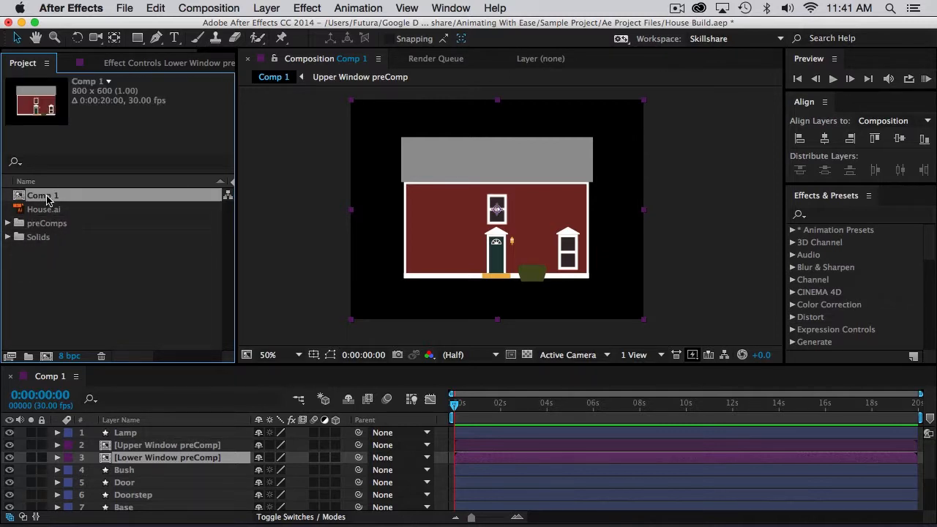
pyautogui.press('Return')
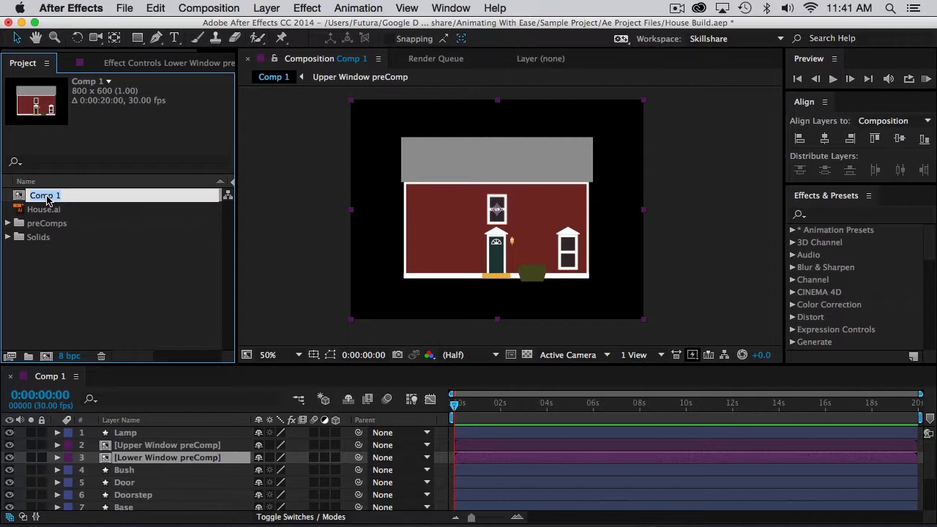
pyautogui.write('House-Build')
pyautogui.press('Return')
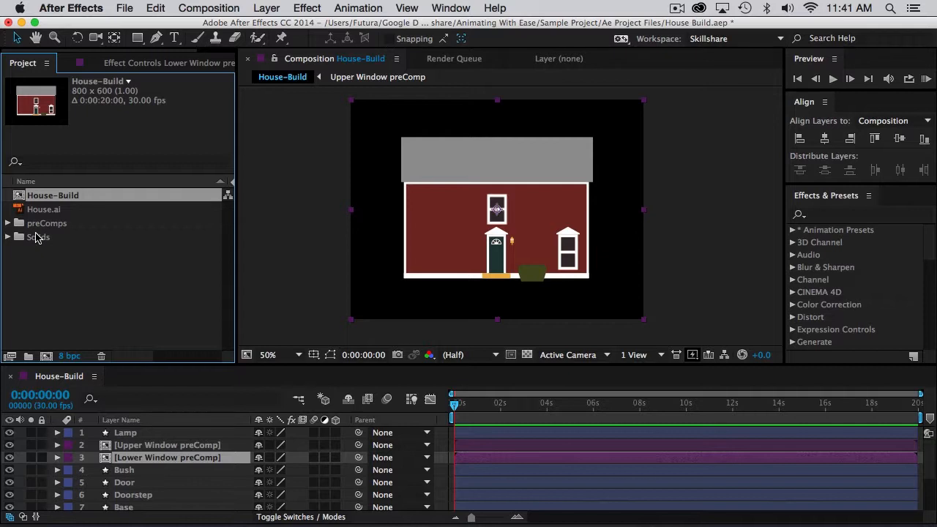
# Open the Lower Window preComp, centre the window layer's anchor point, and align the layer to the composition's horizontal and vertical centre.
pyautogui.click(146, 458)
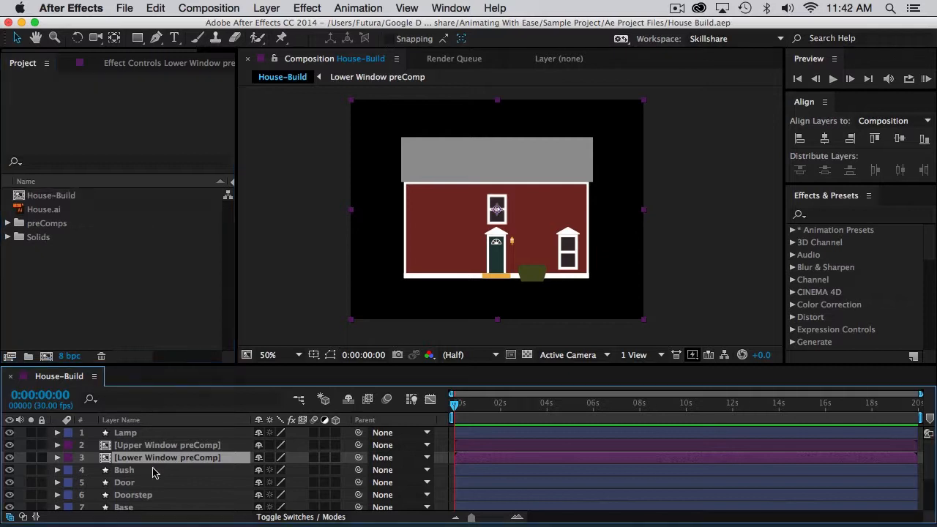
pyautogui.doubleClick(127, 458)
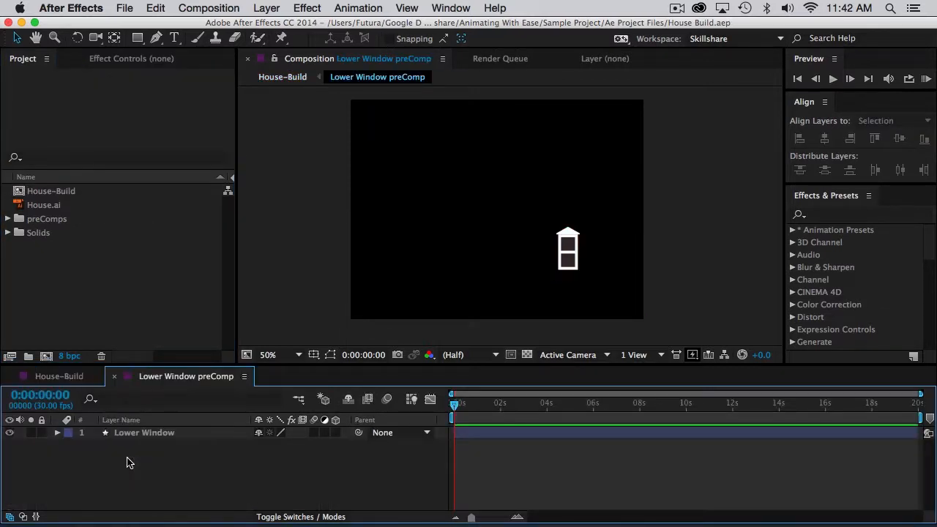
pyautogui.click(144, 435)
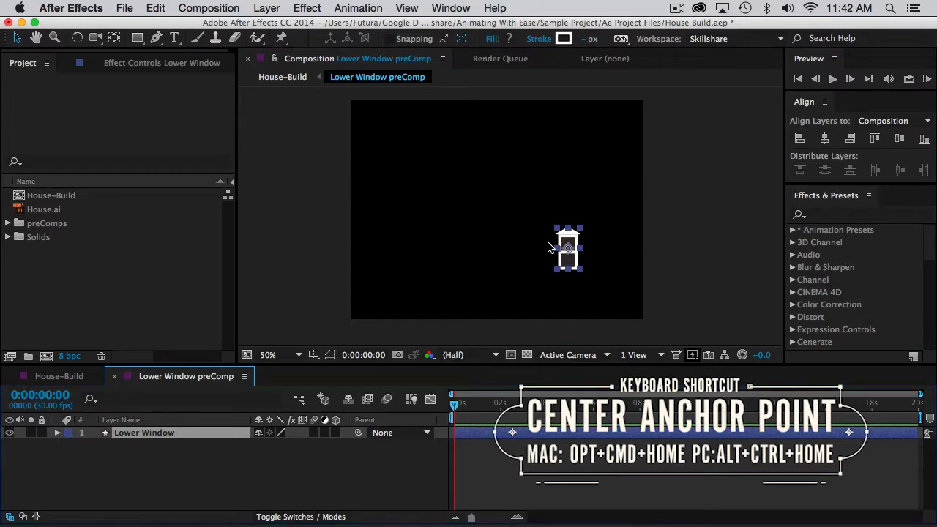
pyautogui.click(825, 139)
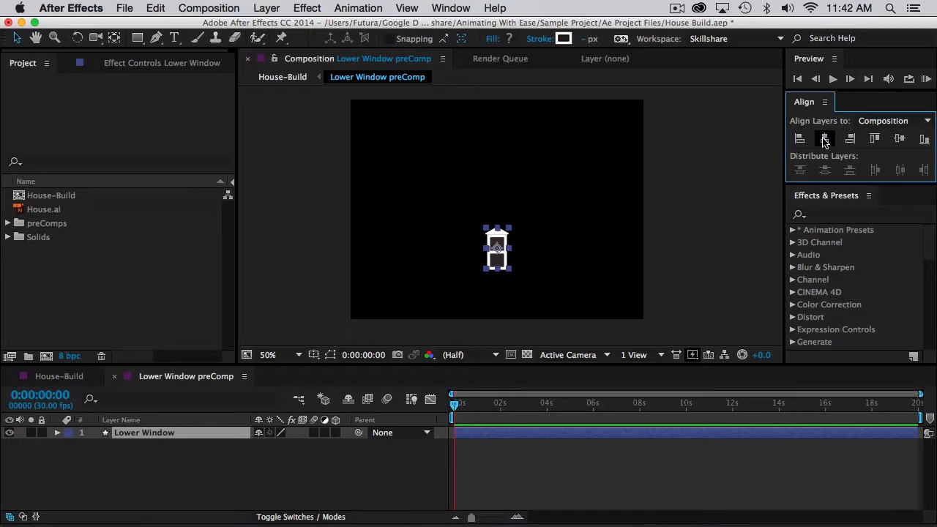
pyautogui.click(900, 139)
# Crop the Lower Window preComp to 83 px wide and 194 px high in its composition settings.
pyautogui.click(210, 7)
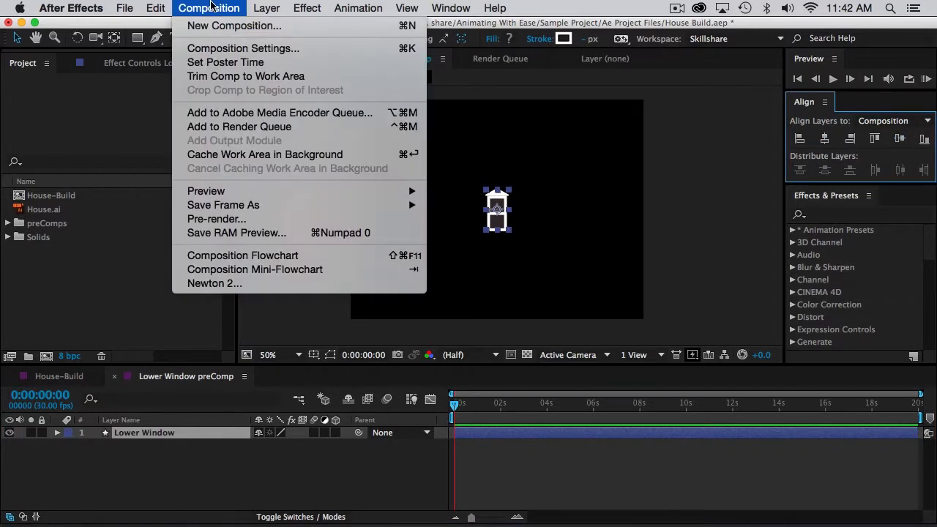
pyautogui.click(211, 49)
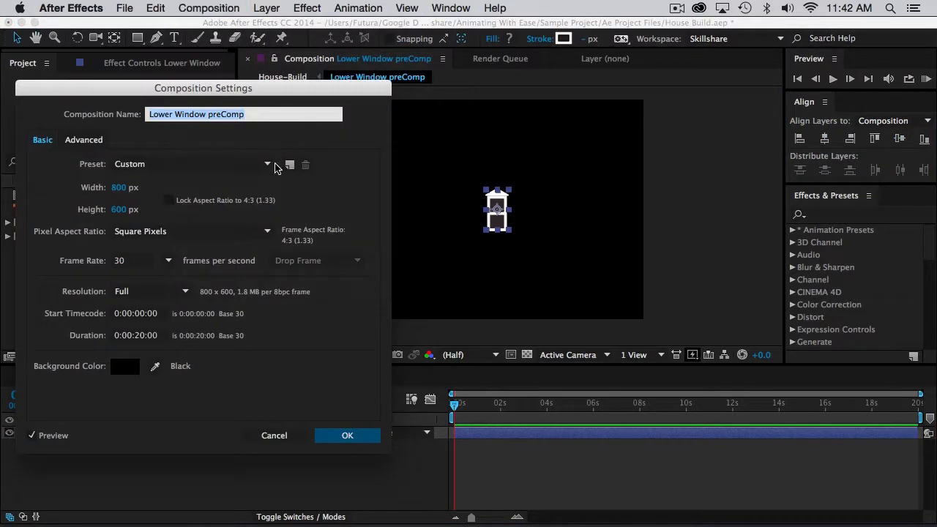
pyautogui.moveTo(124, 188); pyautogui.dragTo(1, 190)
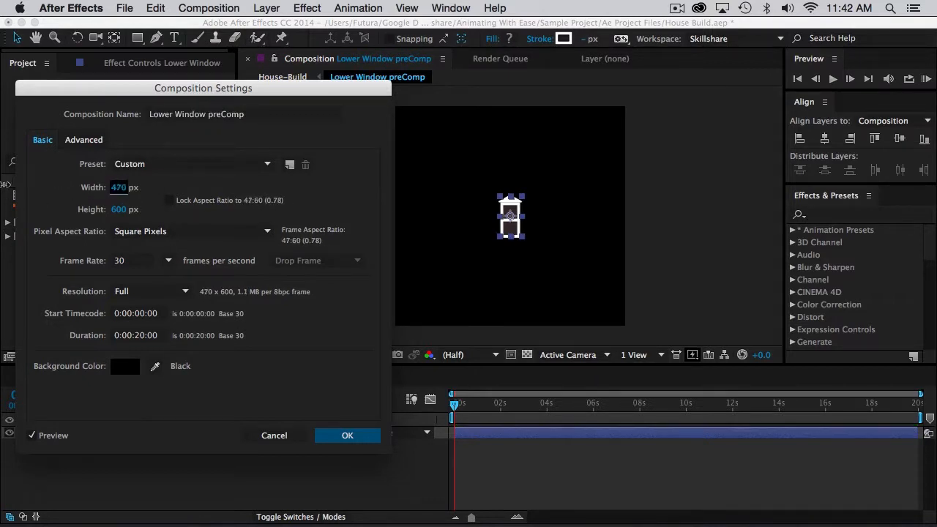
pyautogui.moveTo(121, 189); pyautogui.dragTo(55, 189)
pyautogui.moveTo(120, 188); pyautogui.dragTo(36, 188)
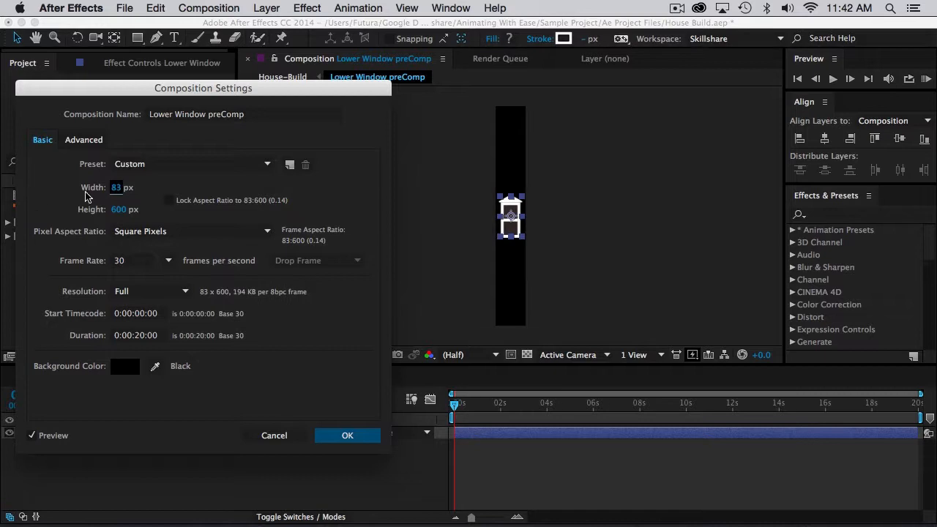
pyautogui.moveTo(114, 212)
pyautogui.mouseDown()
pyautogui.moveTo(66, 213)
pyautogui.moveTo(117, 211)
pyautogui.mouseUp()
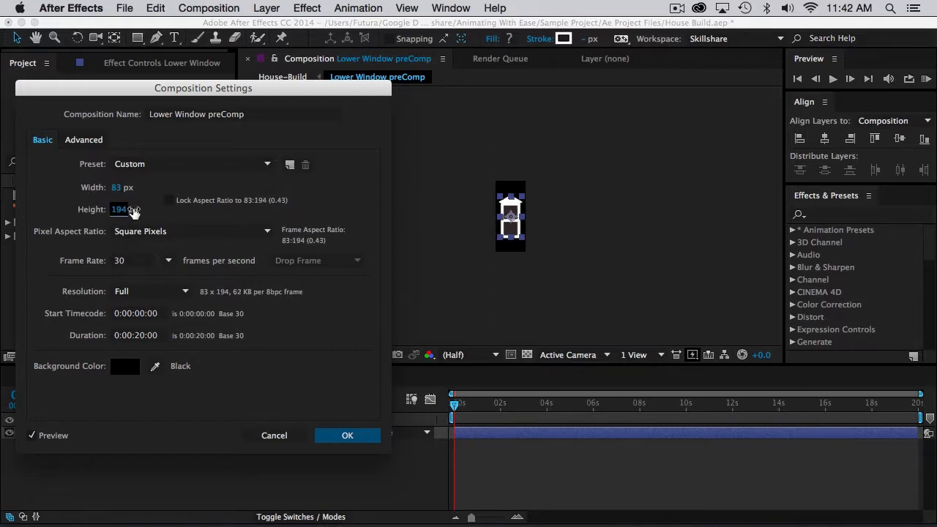
pyautogui.click(358, 437)
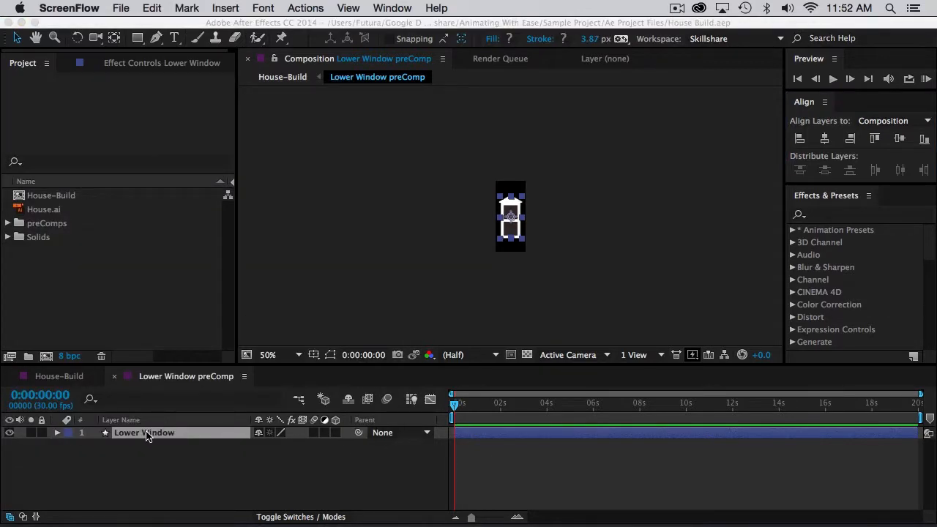
# Duplicate the Lower Window layer inside its precomp.
pyautogui.click(147, 433)
pyautogui.press('super+d')
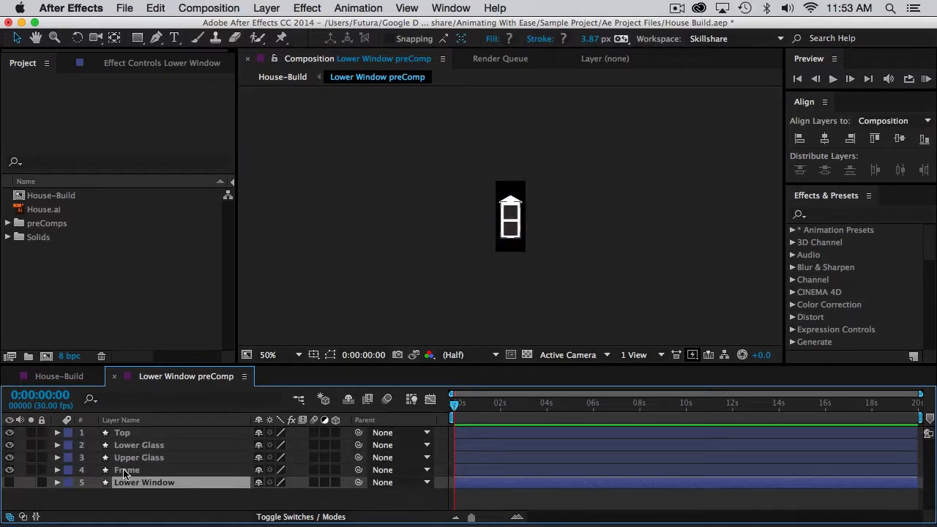
# Review the Top, Lower Glass, Upper Glass and Frame layers one by one, and close the Lower Window preComp.
pyautogui.click(129, 435)
pyautogui.click(130, 445)
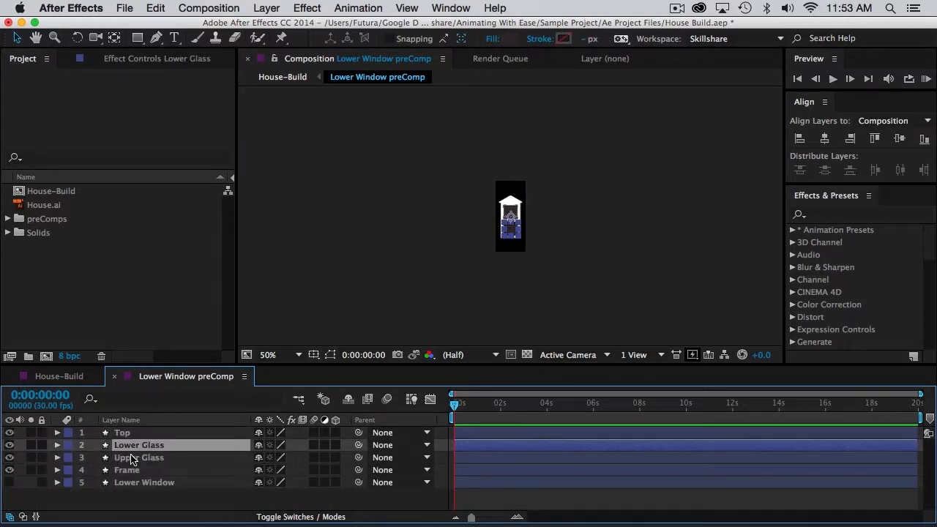
pyautogui.click(132, 457)
pyautogui.click(129, 472)
pyautogui.click(114, 376)
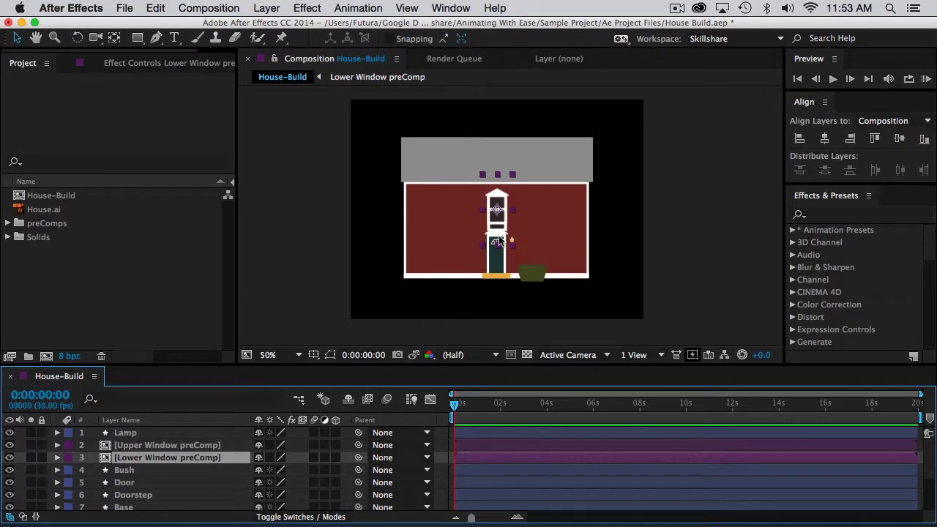
# Precompose the Door layer as "Door preComp", moving all attributes into the new composition.
pyautogui.click(494, 259)
pyautogui.click(267, 8)
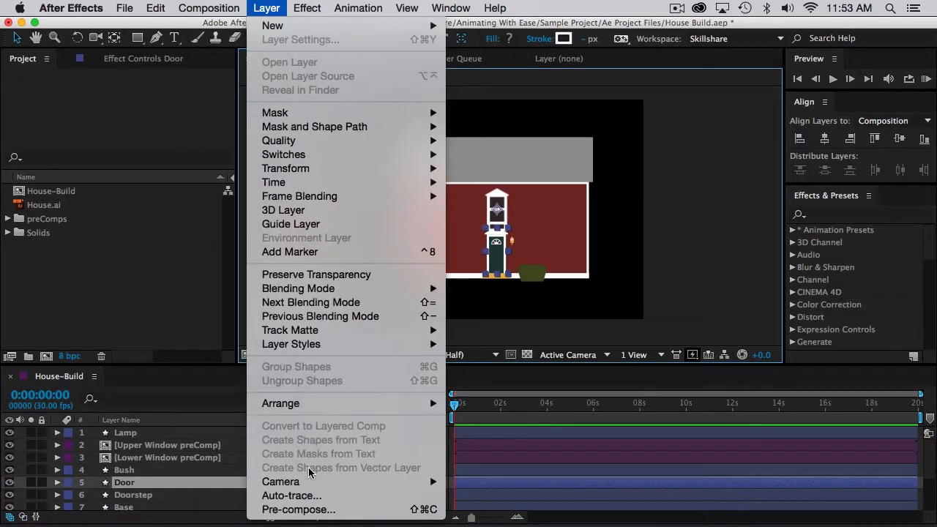
pyautogui.click(304, 509)
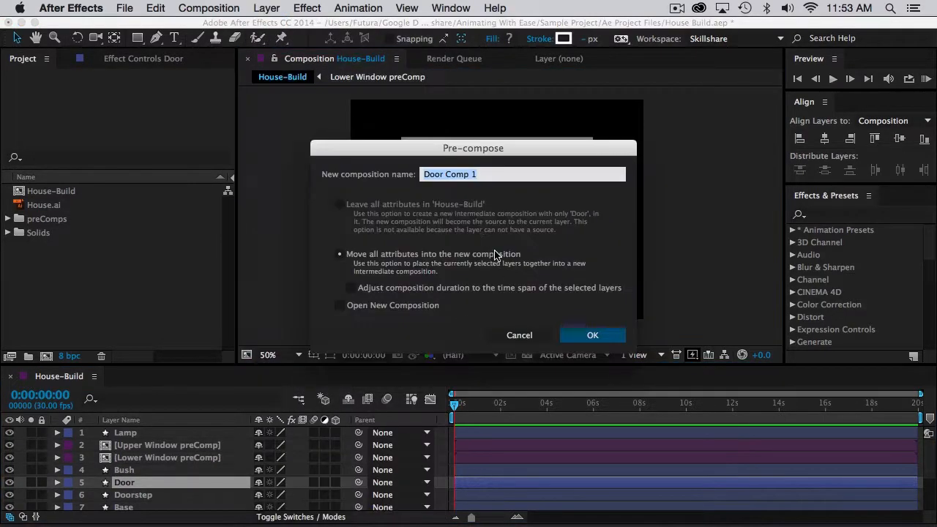
pyautogui.doubleClick(465, 175)
pyautogui.write('pre')
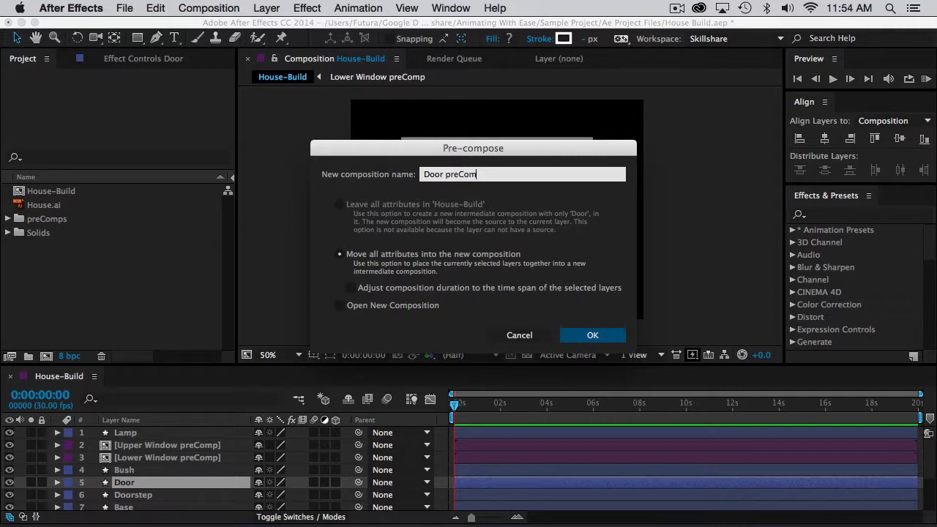
pyautogui.click(593, 334)
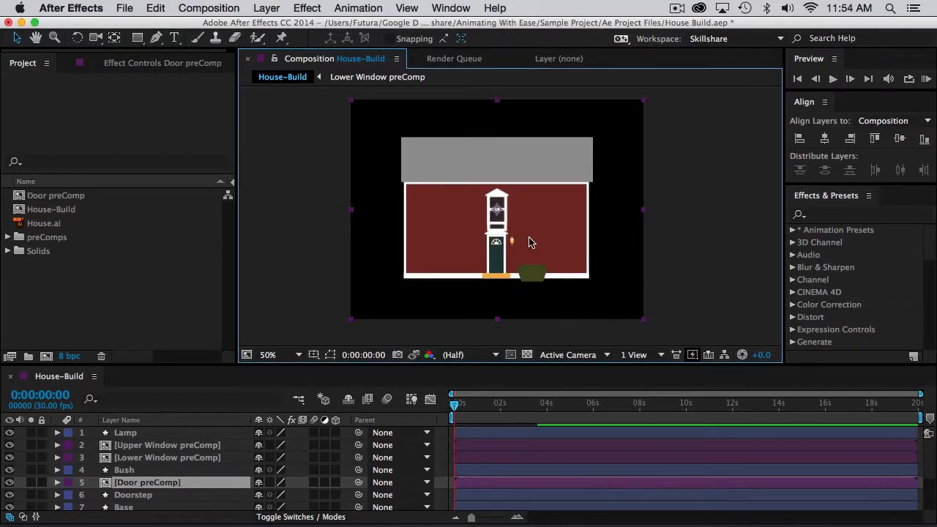
# Open the Door preComp, centre the door layer's anchor point, and align the layer to the composition's horizontal and vertical centre.
pyautogui.doubleClick(498, 212)
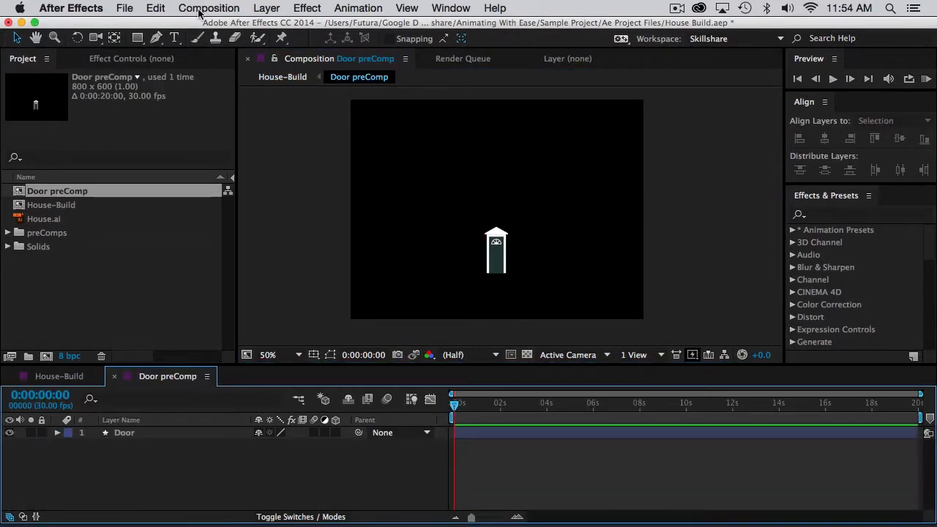
pyautogui.click(496, 260)
pyautogui.rightClick(505, 258)
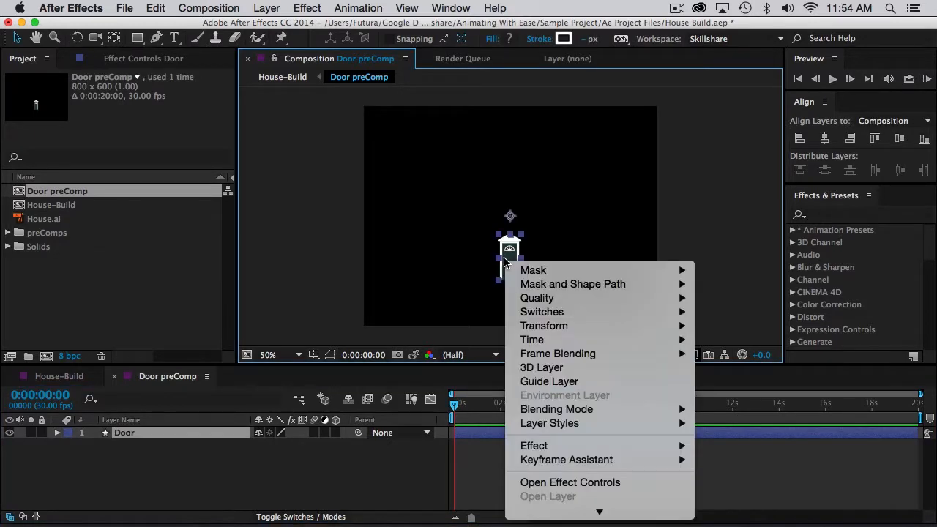
pyautogui.click(489, 205)
pyautogui.press('super+alt+Home')
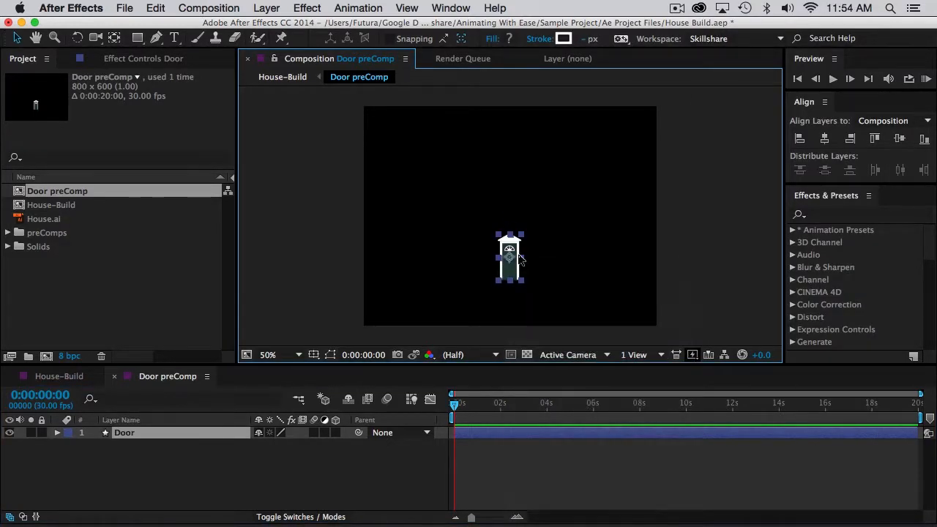
pyautogui.click(899, 139)
pyautogui.click(824, 138)
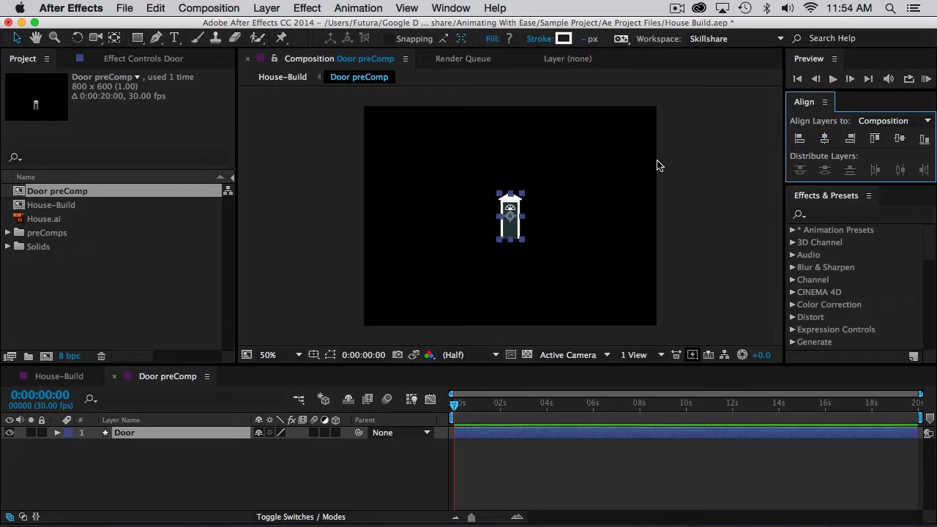
# Crop the Door preComp to 77 px wide and 198 px high in its composition settings.
pyautogui.press('super+k')
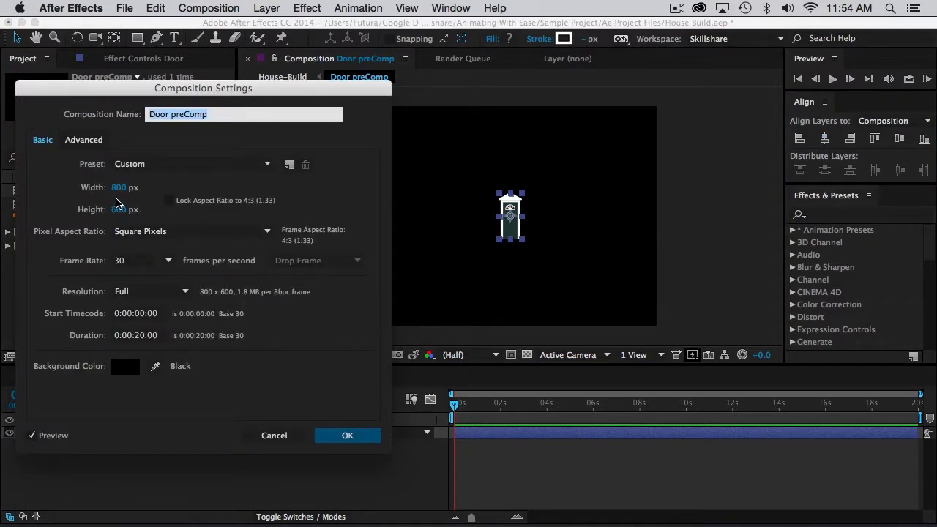
pyautogui.moveTo(119, 192); pyautogui.dragTo(134, 209)
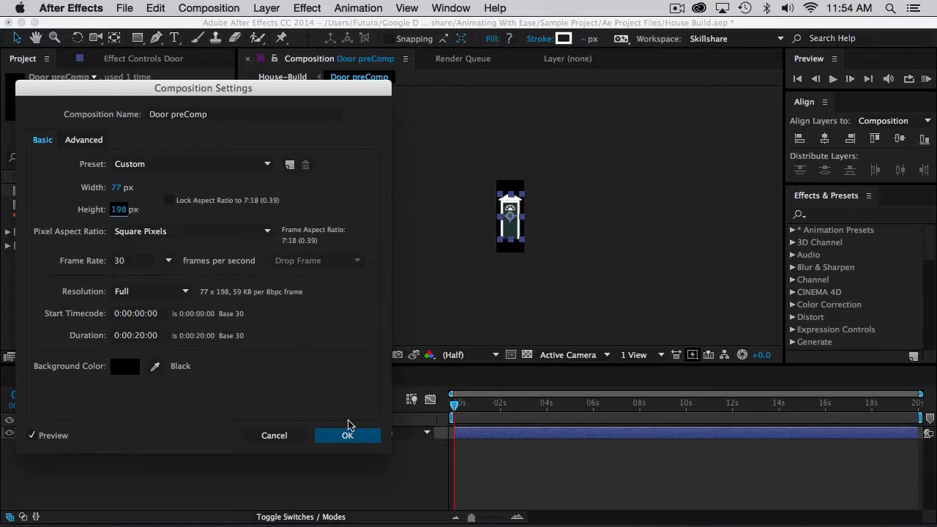
pyautogui.click(347, 435)
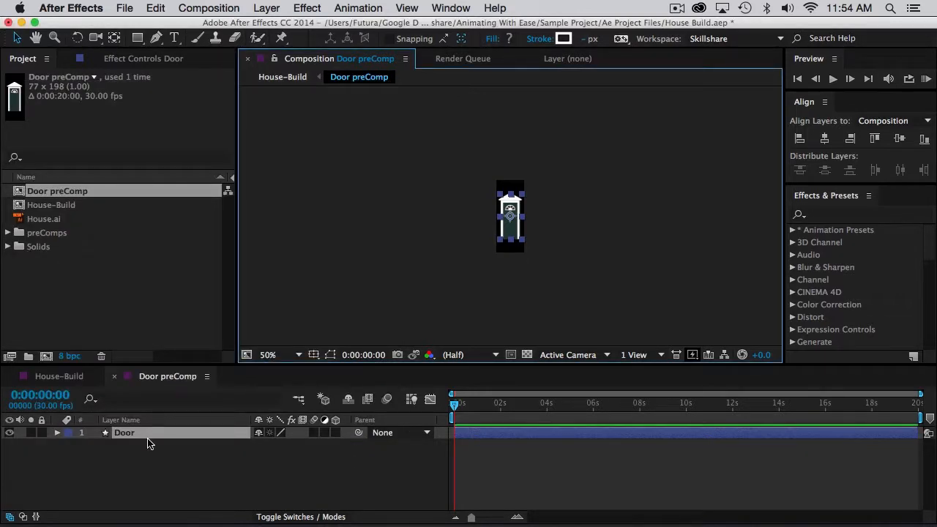
# Duplicate the Door layer inside its precomp and hide the original.
pyautogui.press('.')
pyautogui.press('.')
pyautogui.press('.')
pyautogui.press('.')
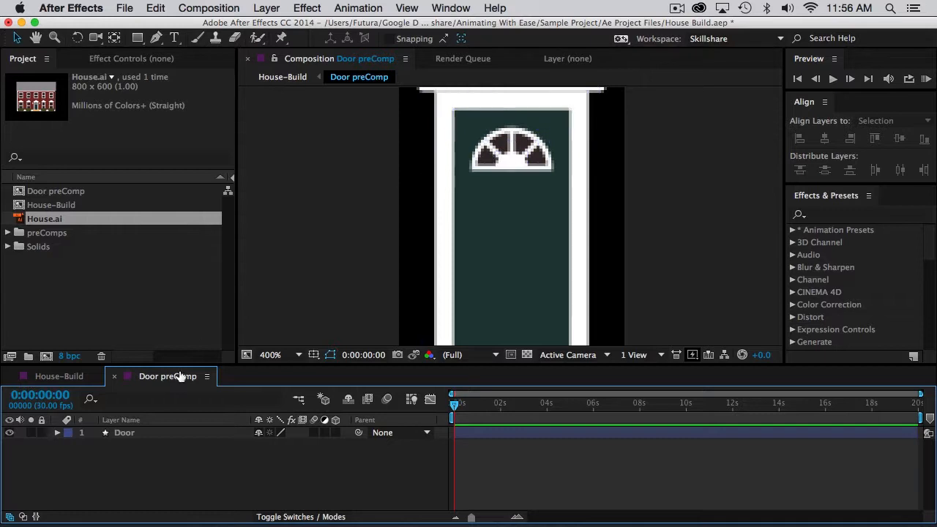
pyautogui.click(124, 434)
pyautogui.press('super+d')
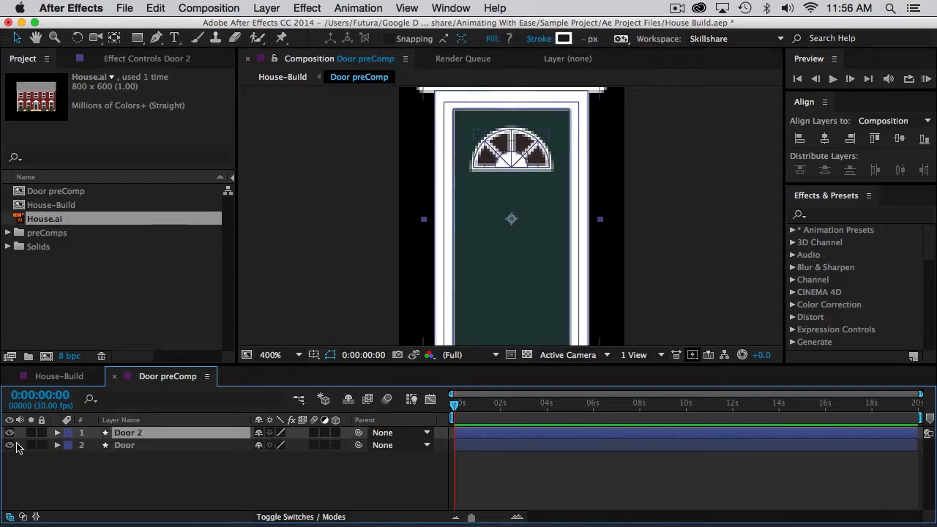
# Group the arched window shapes, Group 20 to Group 24, inside the contents of the Door 2 layer.
pyautogui.click(57, 432)
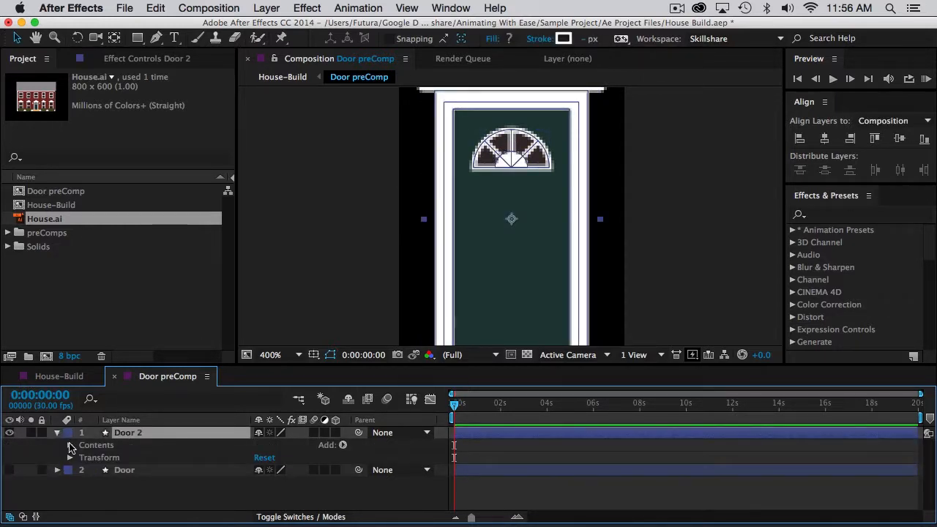
pyautogui.click(70, 445)
pyautogui.click(82, 458)
pyautogui.click(119, 457)
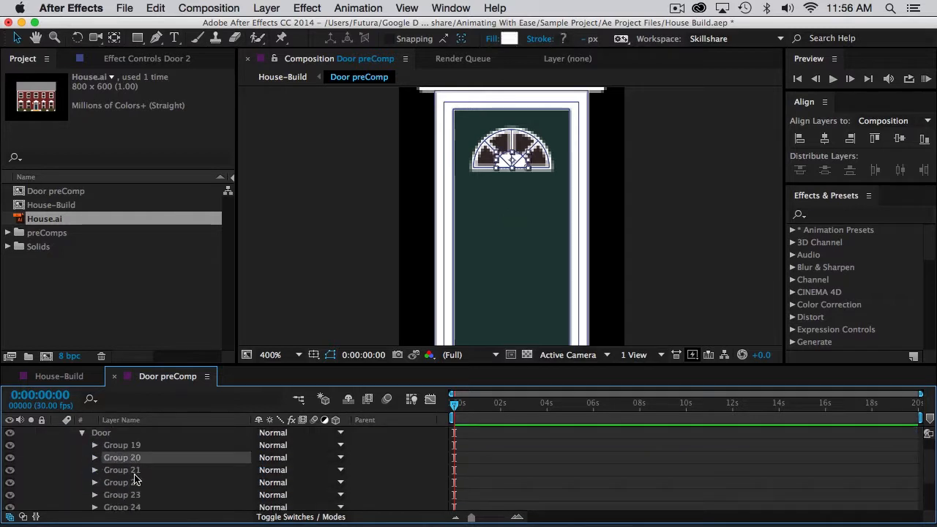
pyautogui.keyDown('shift'); pyautogui.click(127, 472); pyautogui.keyUp('shift')
pyautogui.keyDown('shift'); pyautogui.click(125, 483); pyautogui.keyUp('shift')
pyautogui.keyDown('shift'); pyautogui.click(123, 495); pyautogui.keyUp('shift')
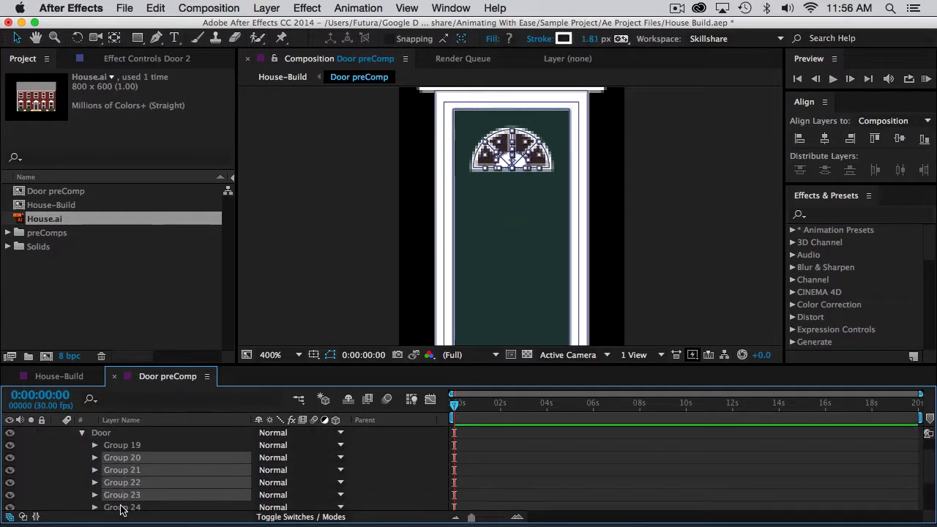
pyautogui.keyDown('shift'); pyautogui.click(123, 507); pyautogui.keyUp('shift')
pyautogui.scroll(-2, 132, 474)
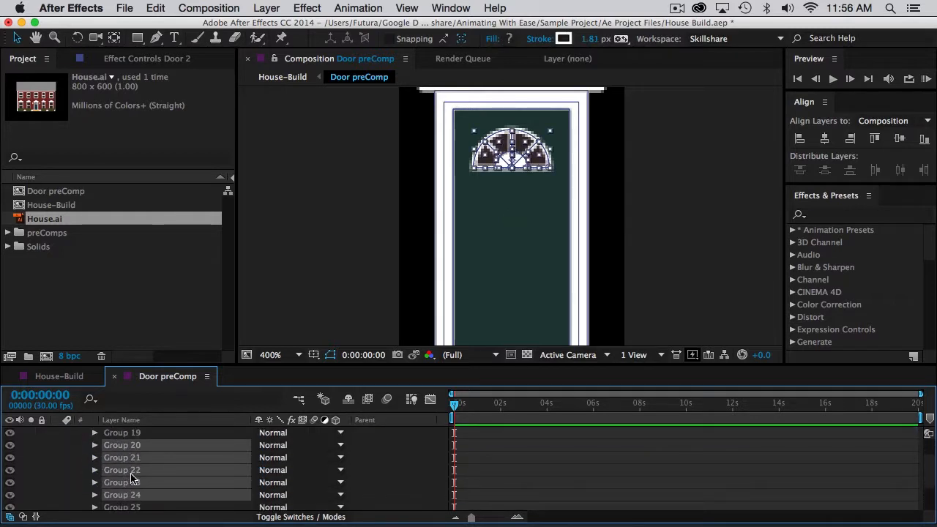
pyautogui.keyDown('shift'); pyautogui.click(129, 498); pyautogui.keyUp('shift')
pyautogui.keyDown('shift'); pyautogui.click(127, 500); pyautogui.keyUp('shift')
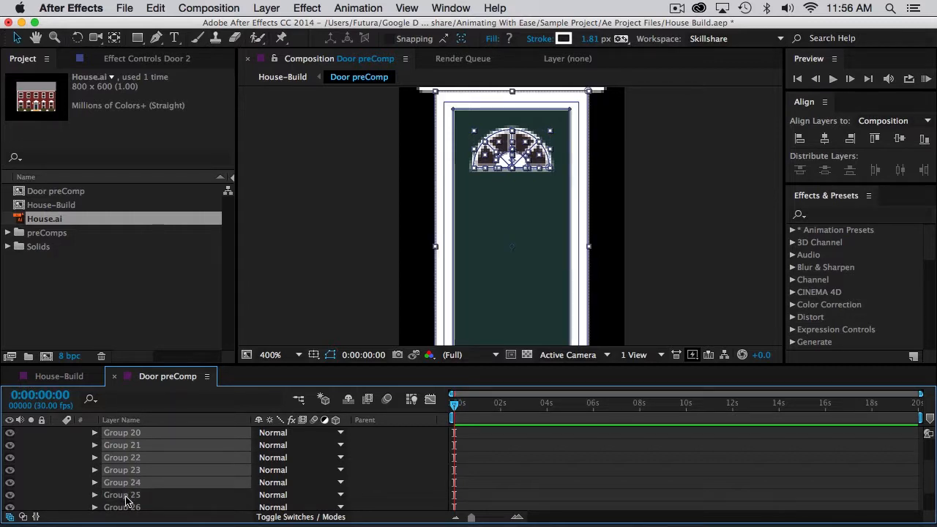
pyautogui.press('super+g')
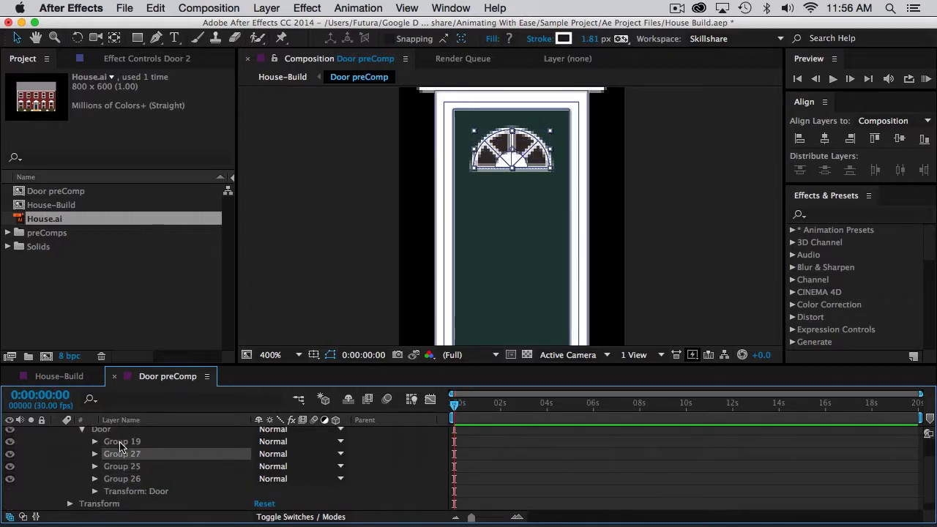
# Delete Group 19, Group 25 and Group 26 from the Door 2 layer, keeping only the arched window group.
pyautogui.click(120, 444)
pyautogui.keyDown('super'); pyautogui.click(123, 468); pyautogui.keyUp('super')
pyautogui.keyDown('super'); pyautogui.click(122, 479); pyautogui.keyUp('super')
pyautogui.press('Delete')
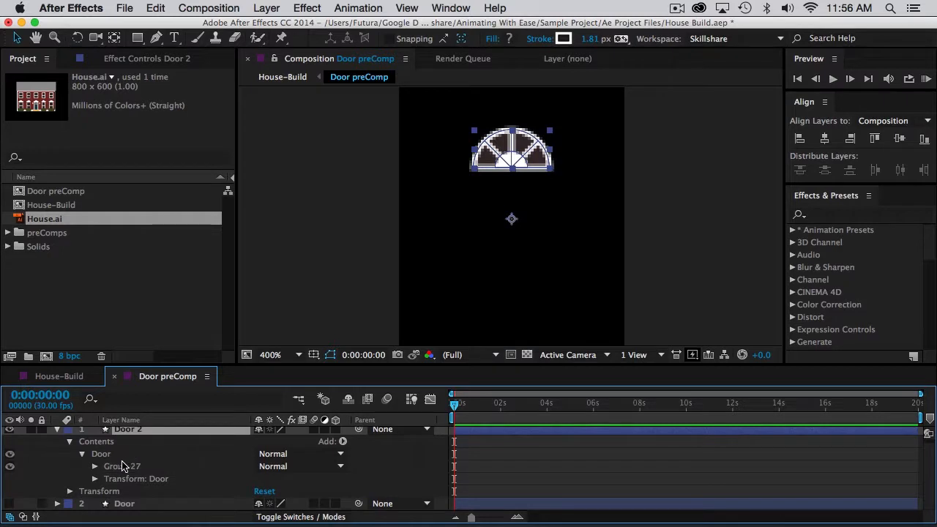
# Examine which part of the arched window each of Groups 20 to 24 draws, temporarily hiding Groups 20 to 23.
pyautogui.click(95, 467)
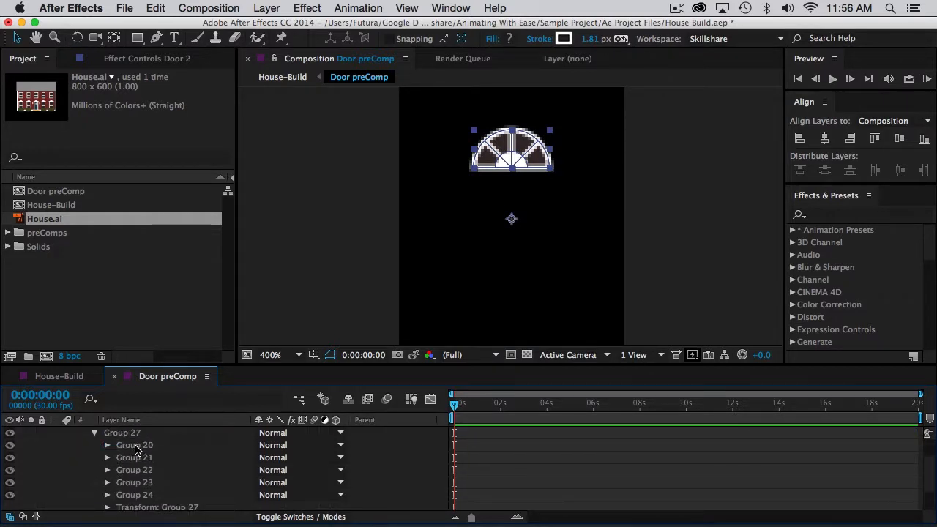
pyautogui.click(136, 447)
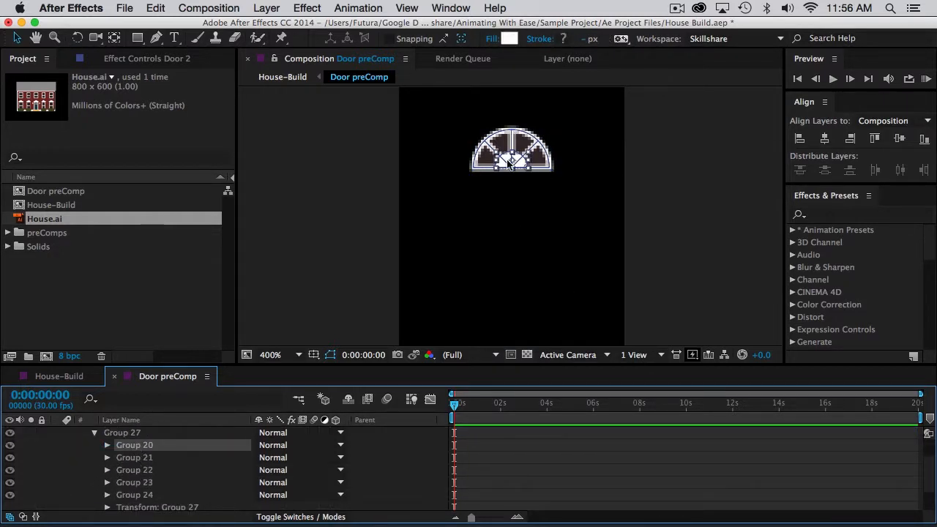
pyautogui.keyDown('shift'); pyautogui.click(135, 457); pyautogui.keyUp('shift')
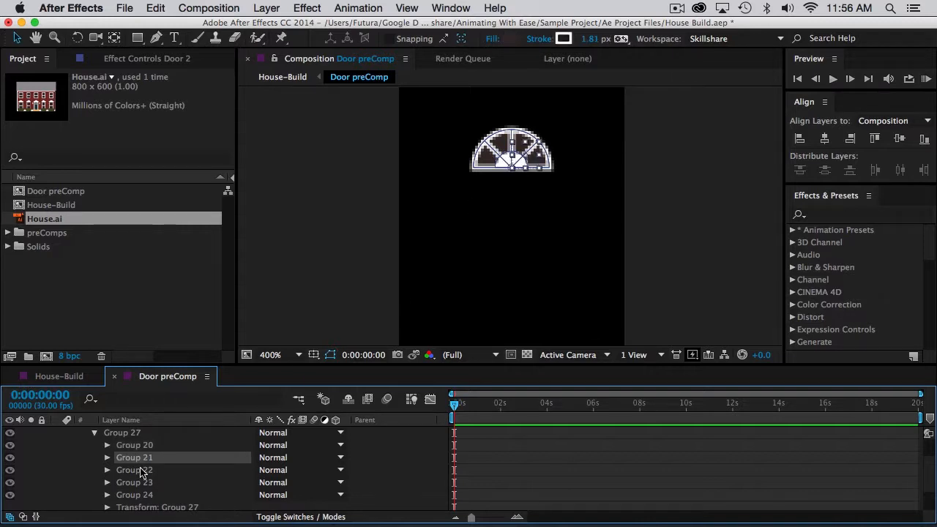
pyautogui.keyDown('shift'); pyautogui.click(140, 470); pyautogui.keyUp('shift')
pyautogui.keyDown('shift'); pyautogui.click(150, 482); pyautogui.keyUp('shift')
pyautogui.click(524, 160)
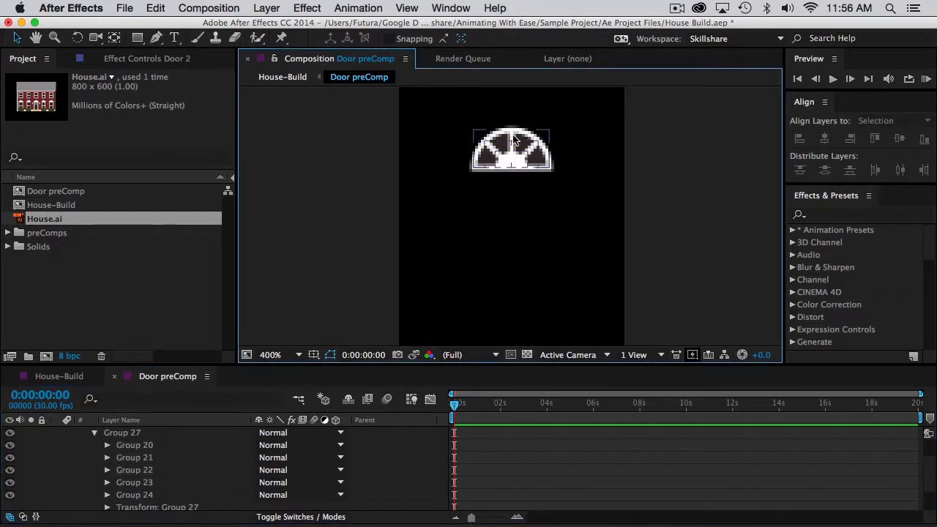
pyautogui.click(56, 497)
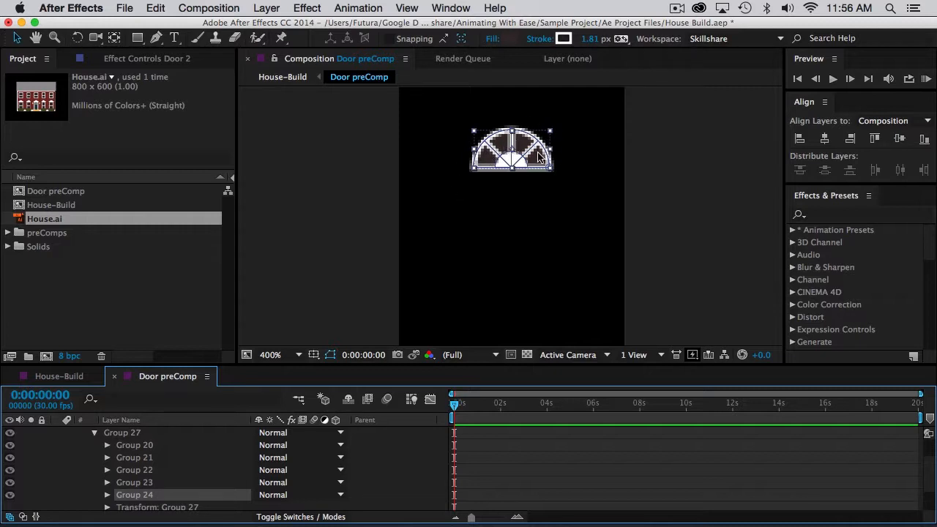
pyautogui.moveTo(10, 483); pyautogui.dragTo(9, 445)
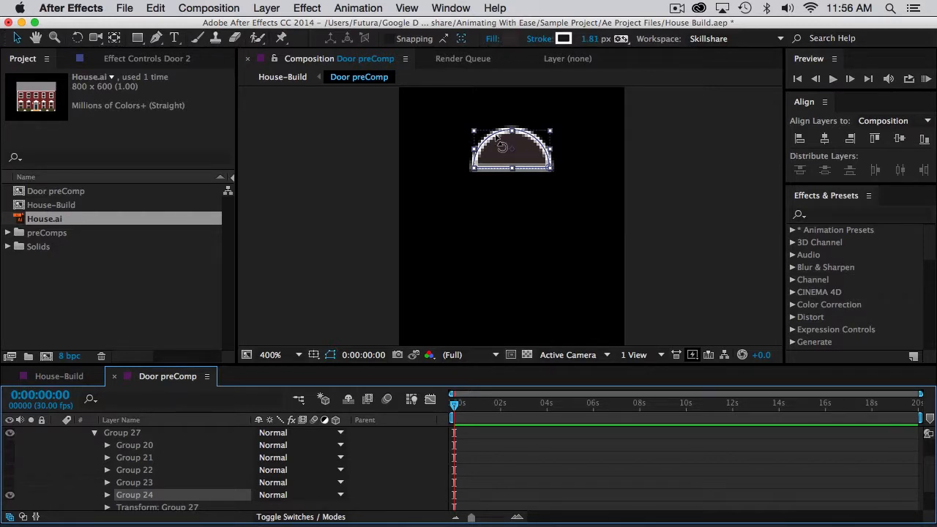
pyautogui.press('super+z')
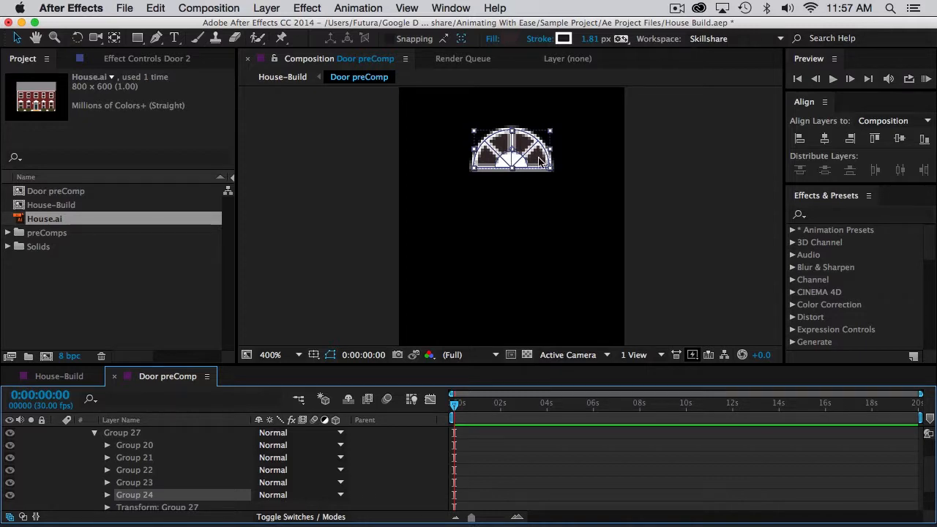
# Rename the Door 2 layer as Window.
pyautogui.scroll(3, 139, 438)
pyautogui.click(128, 436)
pyautogui.press('Return')
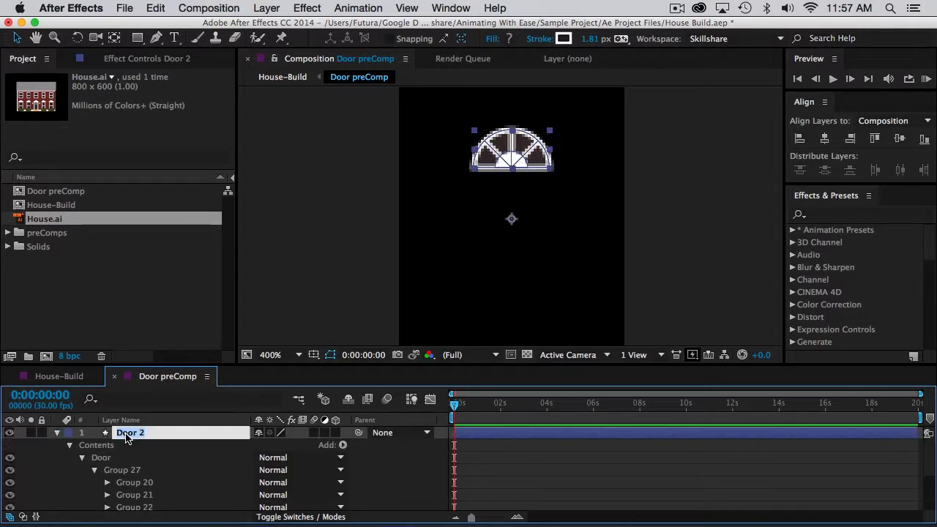
pyautogui.write('Window')
pyautogui.press('Return')
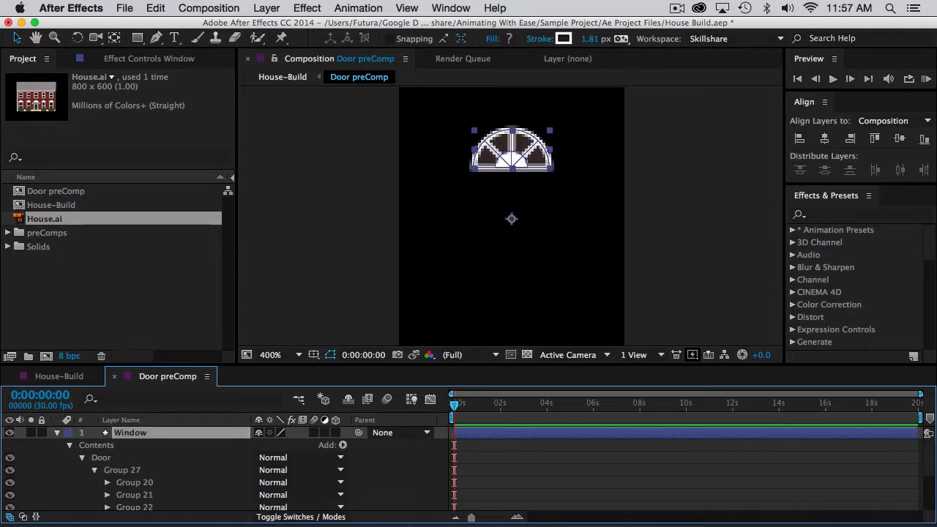
# Duplicate the Window layer and delete Groups 21 to 24 from the copy, keeping only the white half-circle in Group 20.
pyautogui.hotkey('ctrl', 'd')
pyautogui.click(57, 433)
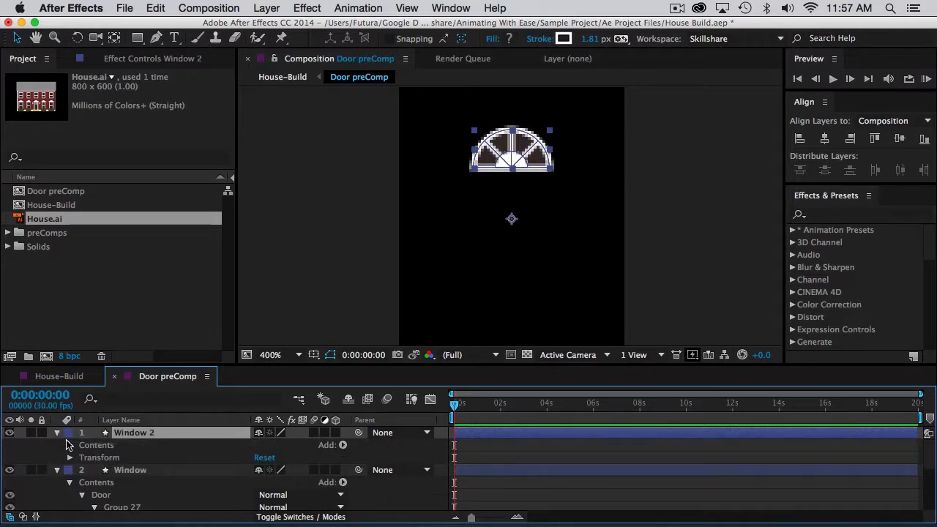
pyautogui.click(69, 445)
pyautogui.click(81, 458)
pyautogui.click(115, 470)
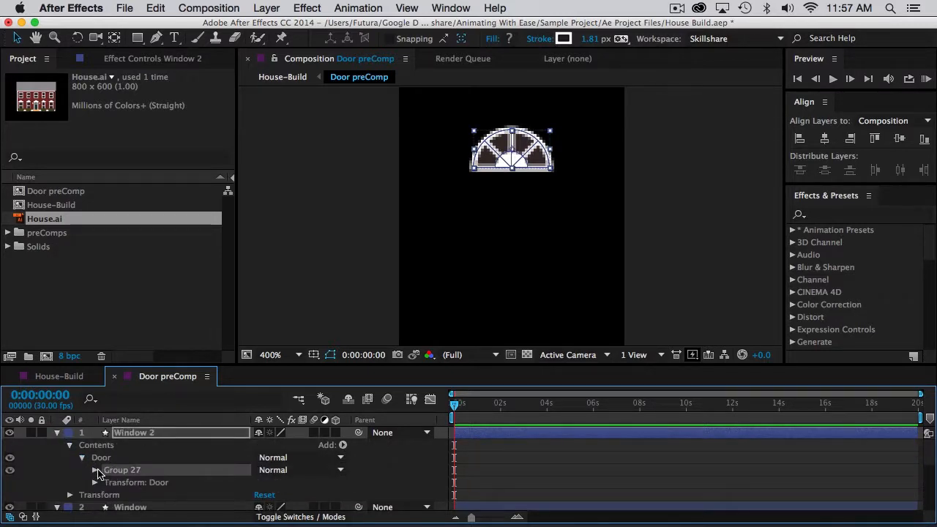
pyautogui.click(95, 470)
pyautogui.scroll(-1, 132, 462)
pyautogui.click(136, 446)
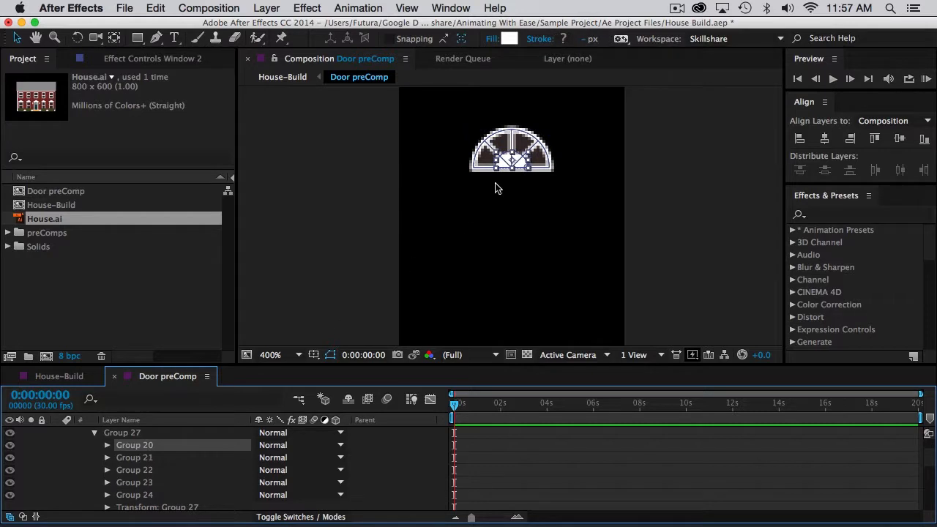
pyautogui.click(156, 458)
pyautogui.keyDown('shift'); pyautogui.click(140, 495); pyautogui.keyUp('shift')
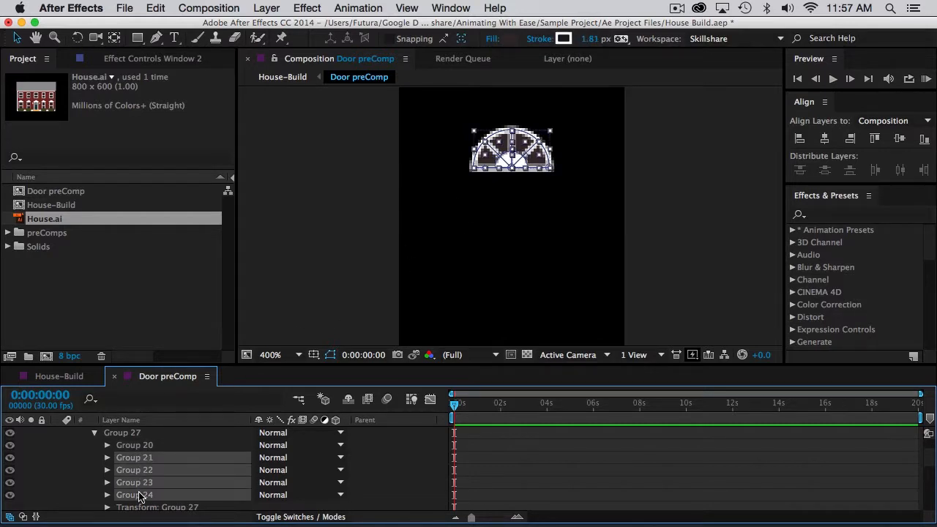
pyautogui.press('Delete')
# Rename the duplicated layer that holds only the white half-circle as Window Reveal.
pyautogui.scroll(1, 121, 440)
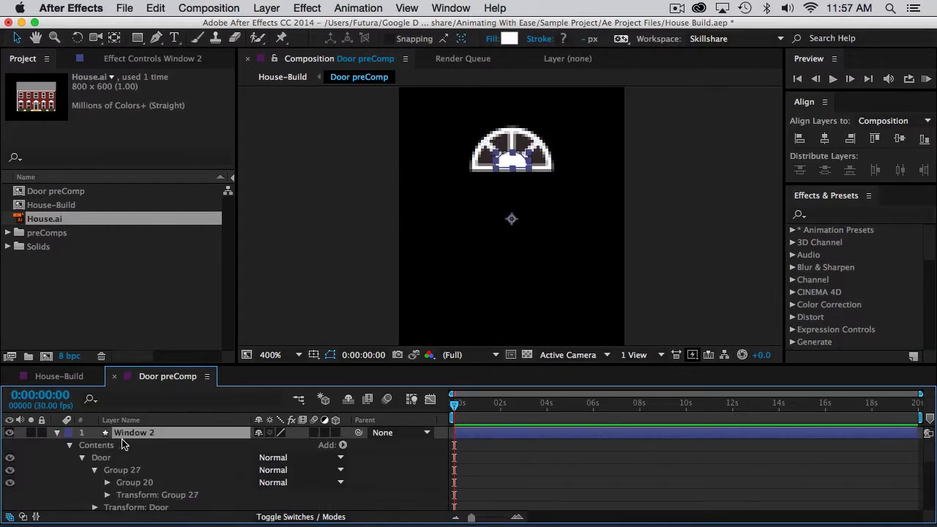
pyautogui.press('Return')
pyautogui.write('W')
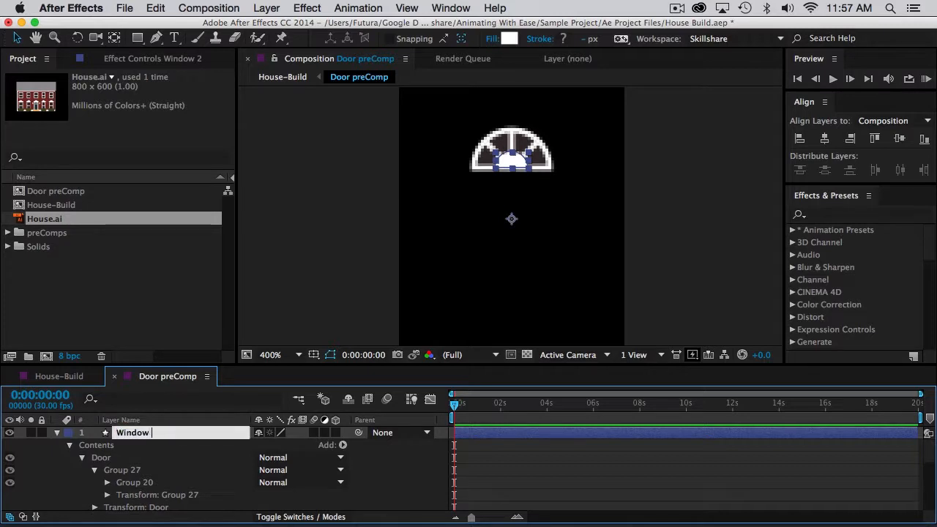
pyautogui.press('Return')
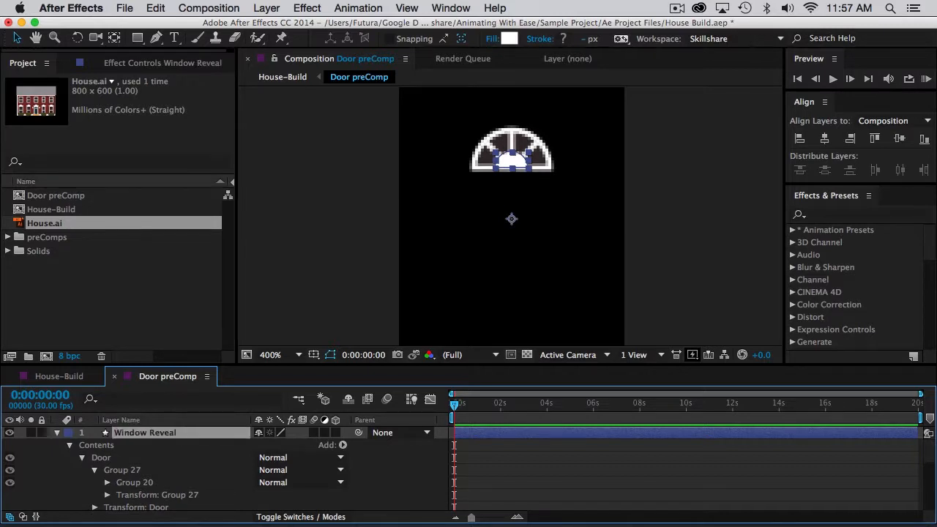
# Delete the half-circle Group 20 from the original Window layer and collapse both window layers.
pyautogui.click(57, 432)
pyautogui.scroll(-2, 139, 448)
pyautogui.click(145, 447)
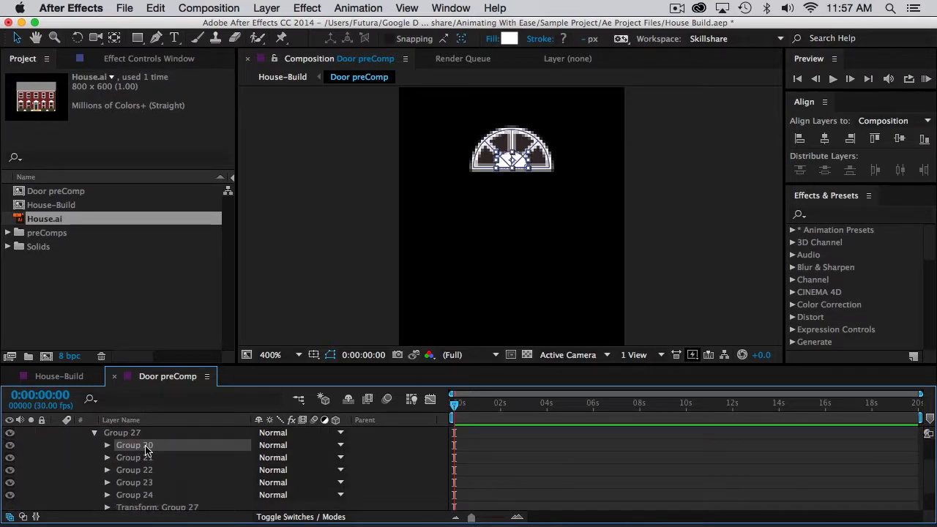
pyautogui.press('Delete')
pyautogui.scroll(2, 144, 454)
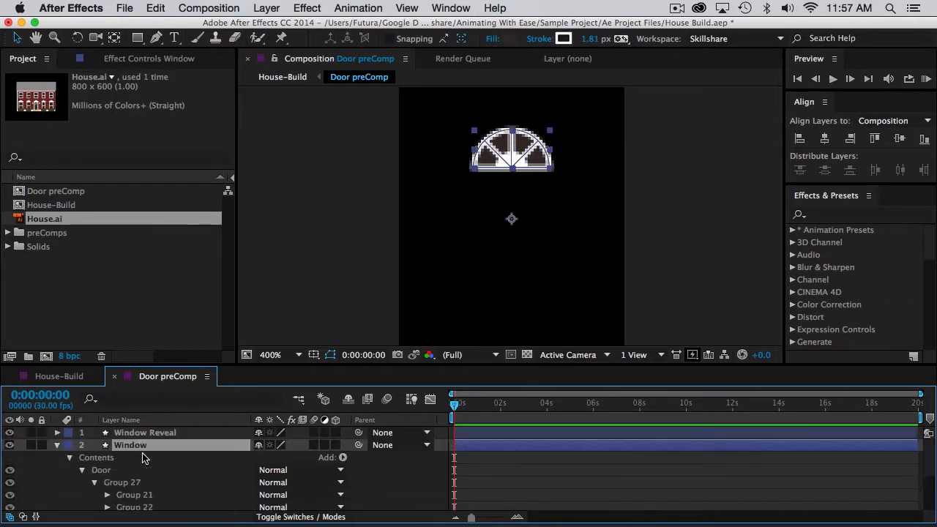
pyautogui.click(57, 445)
# Check the split by briefly hiding the window layers, and make the Door layer visible again.
pyautogui.click(15, 446)
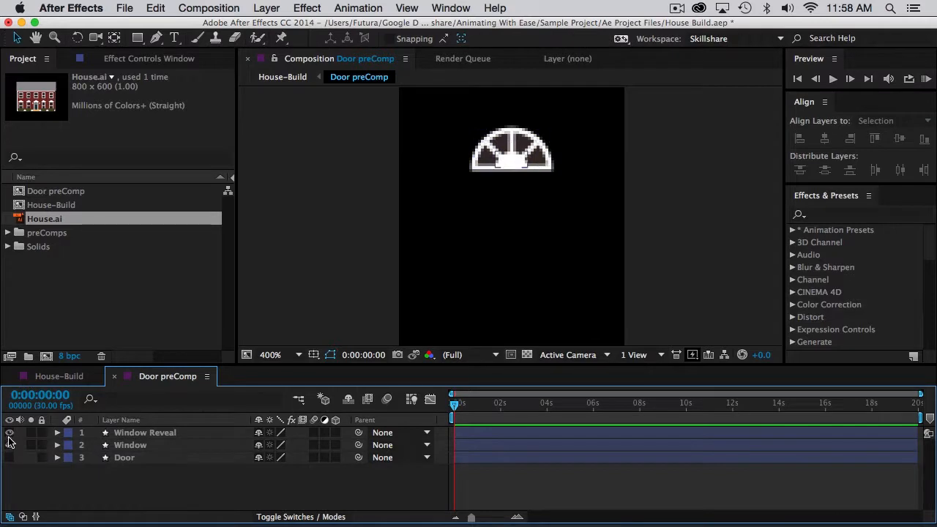
pyautogui.click(9, 443)
pyautogui.click(9, 443)
pyautogui.click(9, 433)
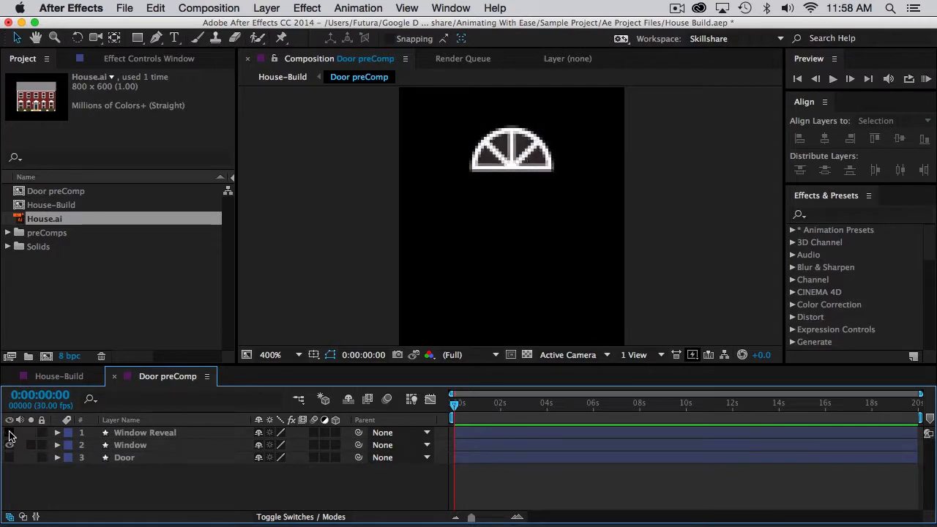
pyautogui.click(10, 433)
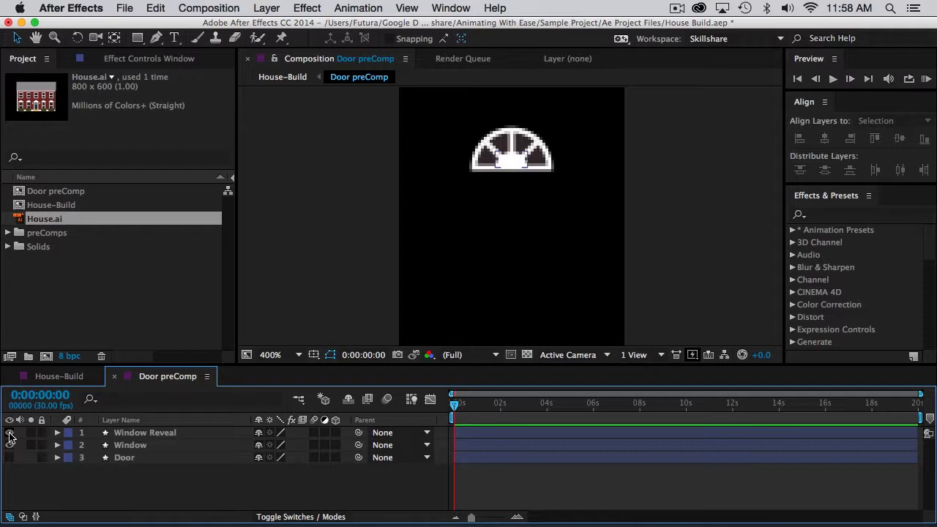
pyautogui.click(9, 458)
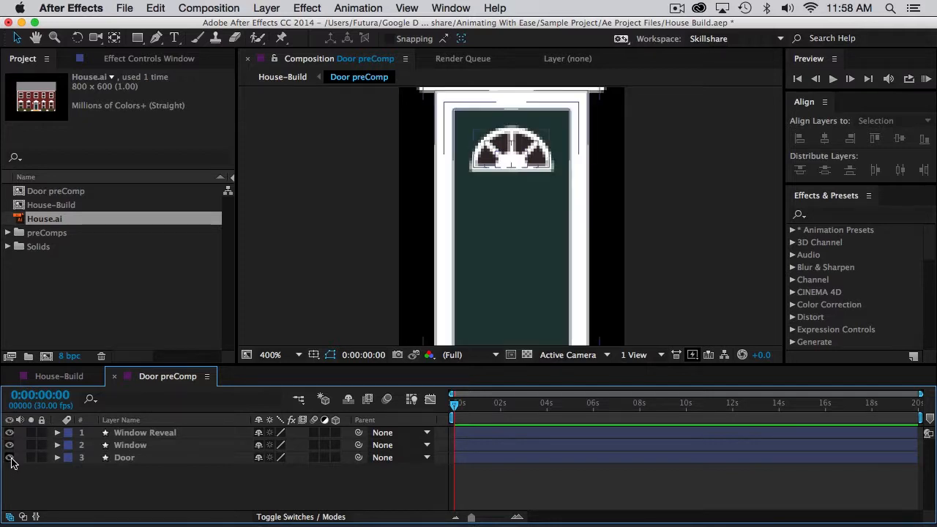
pyautogui.press(',')
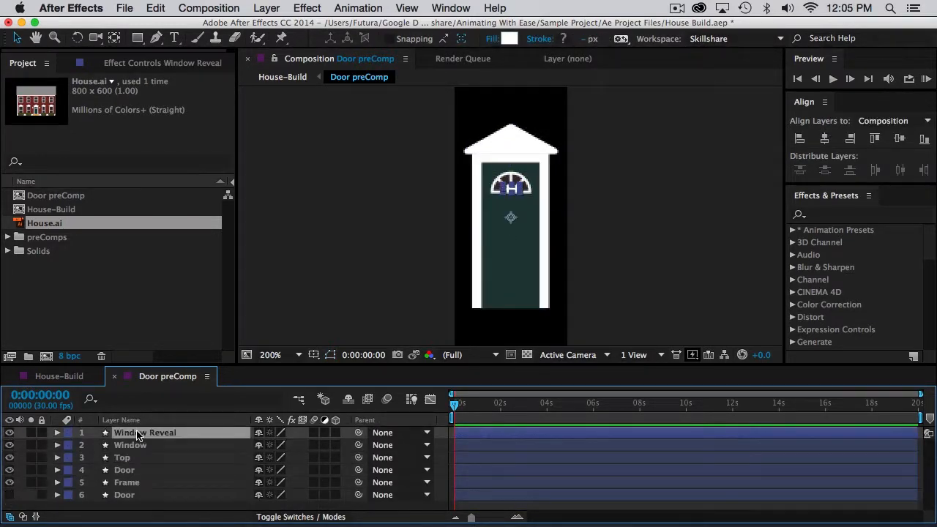
# Precompose the Lamp layer of House-Build as Lamp preComp, moving all attributes into the new composition.
pyautogui.click(83, 377)
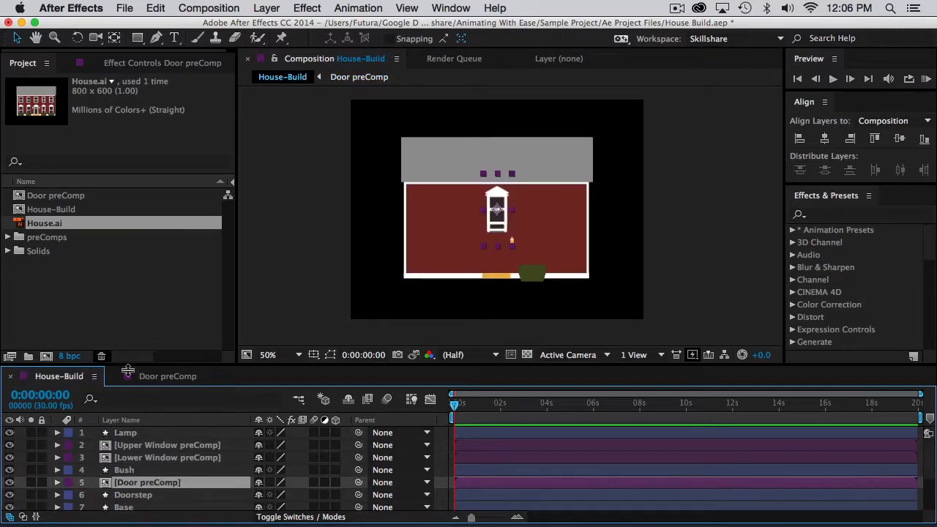
pyautogui.click(131, 435)
pyautogui.click(209, 8)
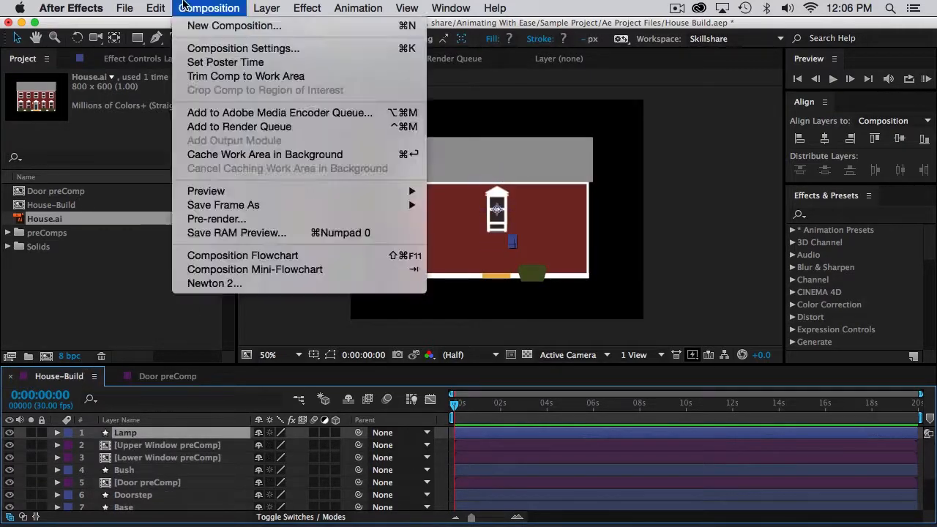
pyautogui.click(292, 509)
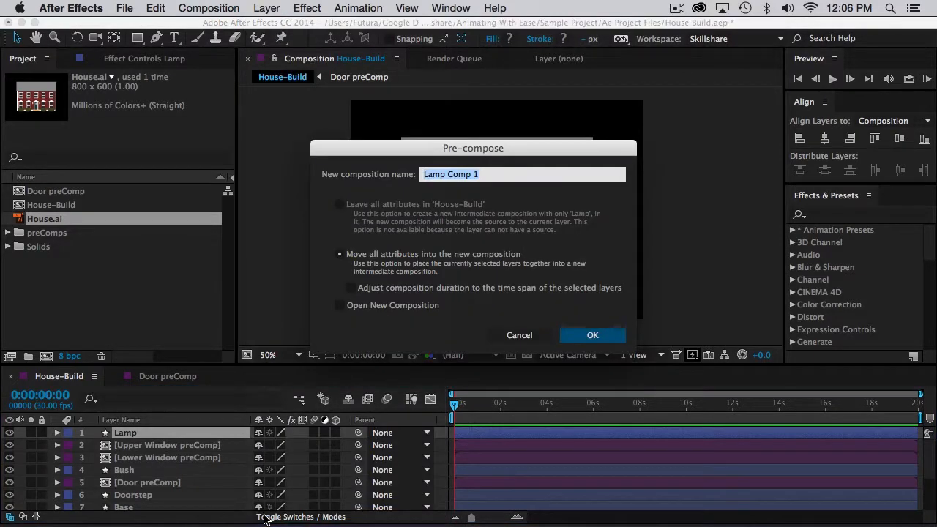
pyautogui.click(457, 174)
pyautogui.moveTo(457, 173); pyautogui.dragTo(491, 174)
pyautogui.write('pre')
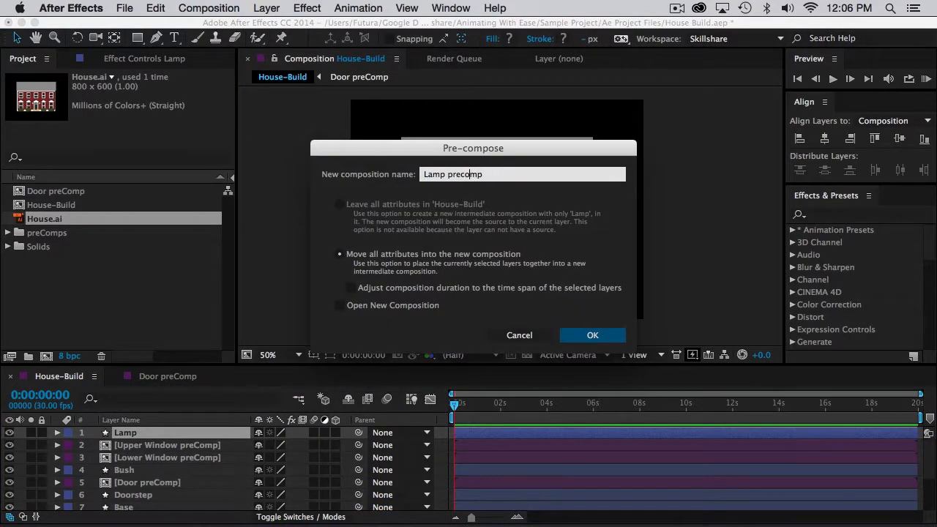
pyautogui.click(593, 336)
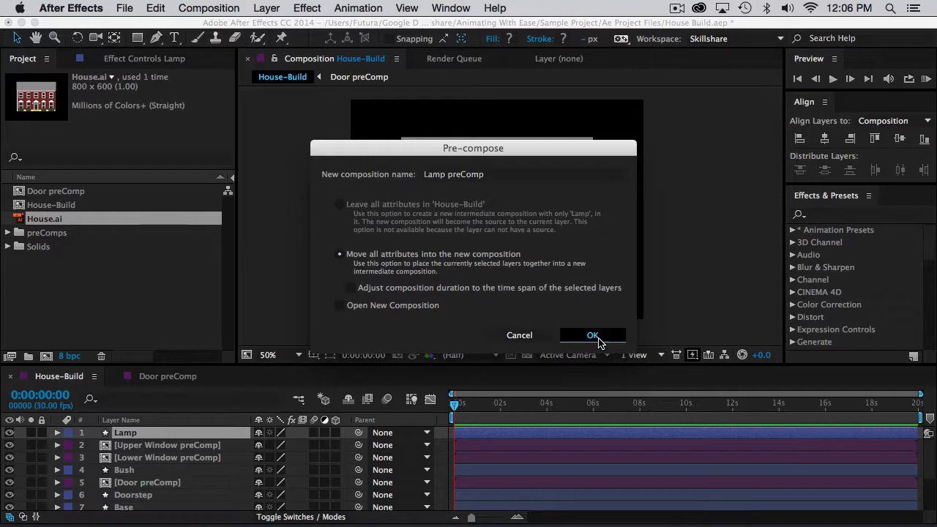
# Open Lamp preComp and centre the Lamp layer horizontally and vertically in the composition.
pyautogui.doubleClick(478, 220)
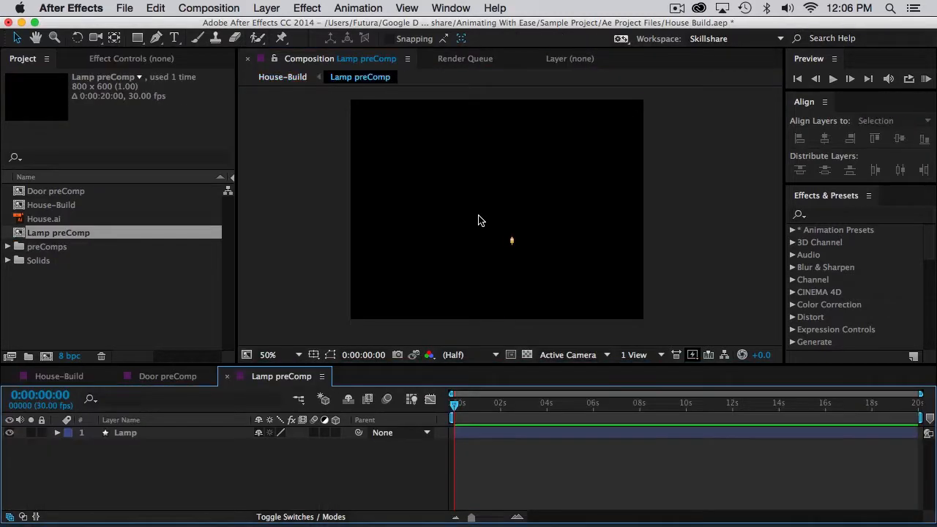
pyautogui.click(513, 244)
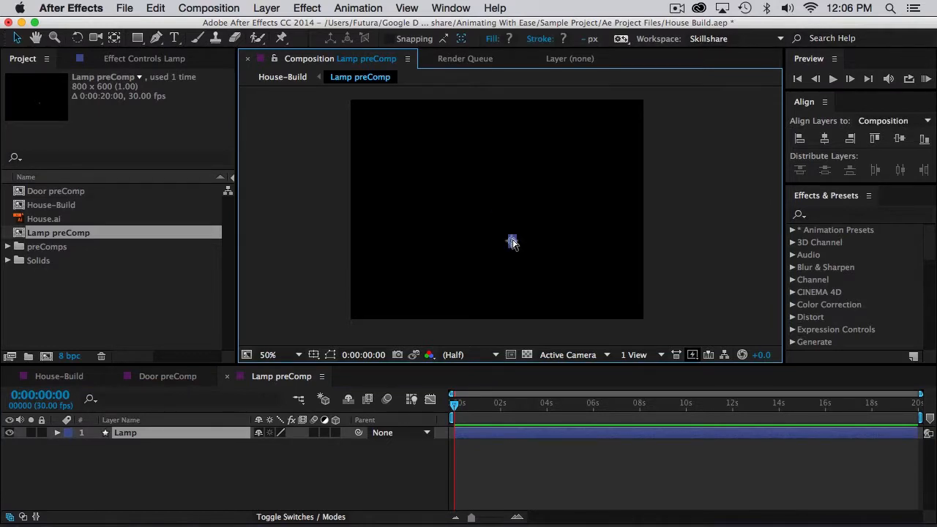
pyautogui.click(826, 139)
pyautogui.click(901, 140)
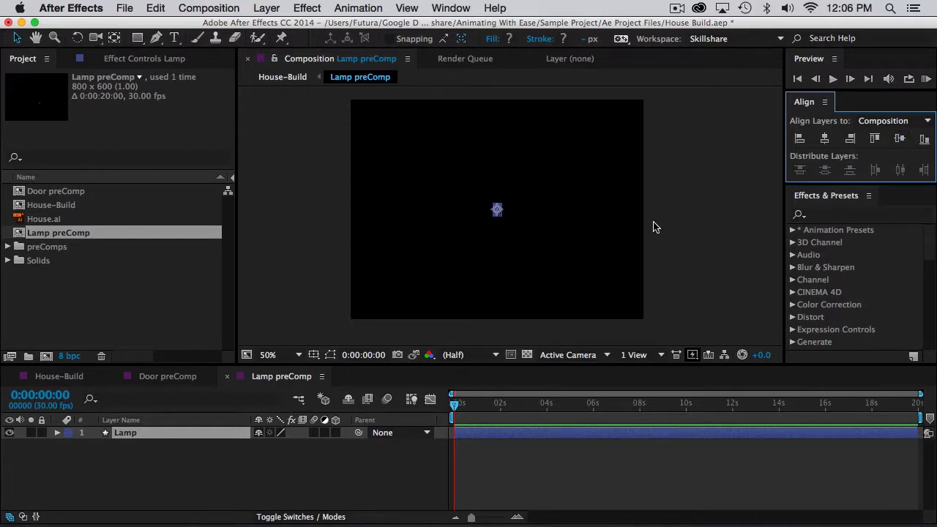
# Crop Lamp preComp around the lamp by setting the composition size to 34 px wide and 46 px high.
pyautogui.click(179, 7)
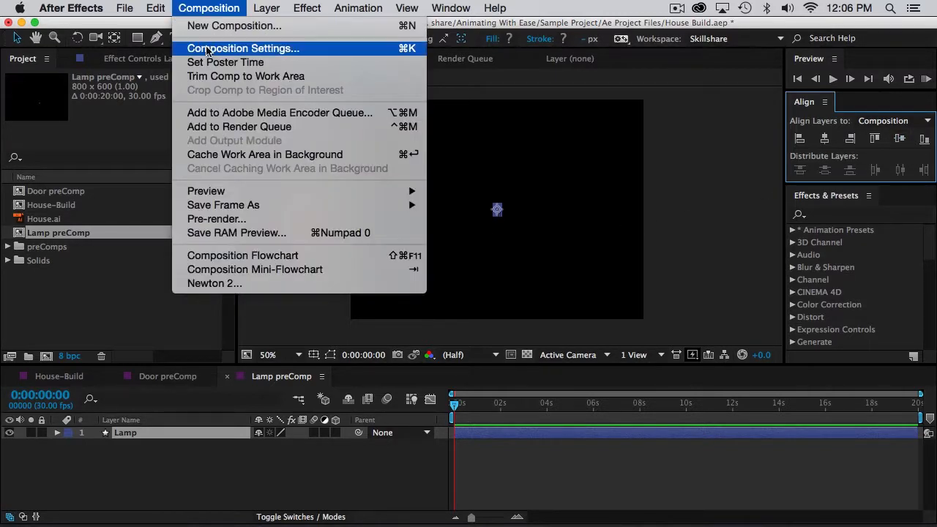
pyautogui.click(210, 45)
pyautogui.click(116, 188)
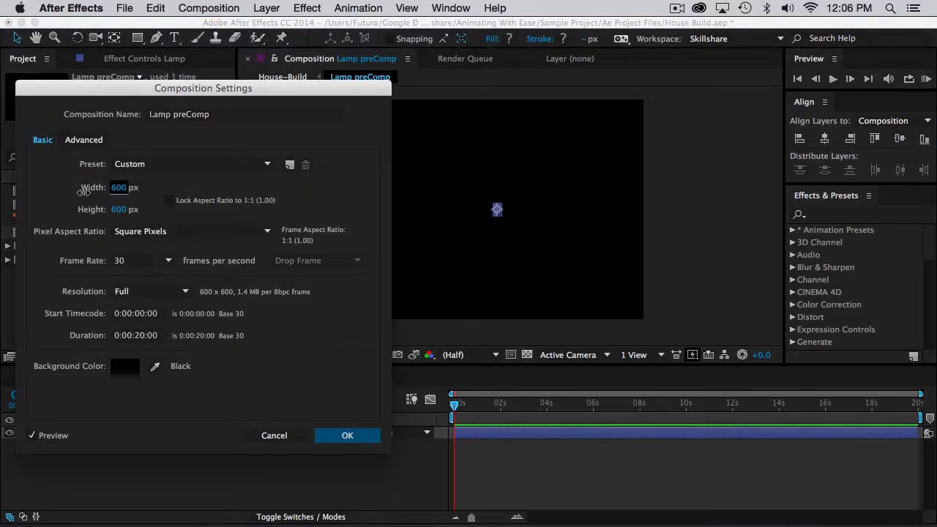
pyautogui.write('4')
pyautogui.click(120, 209)
pyautogui.write('60')
pyautogui.click(116, 188)
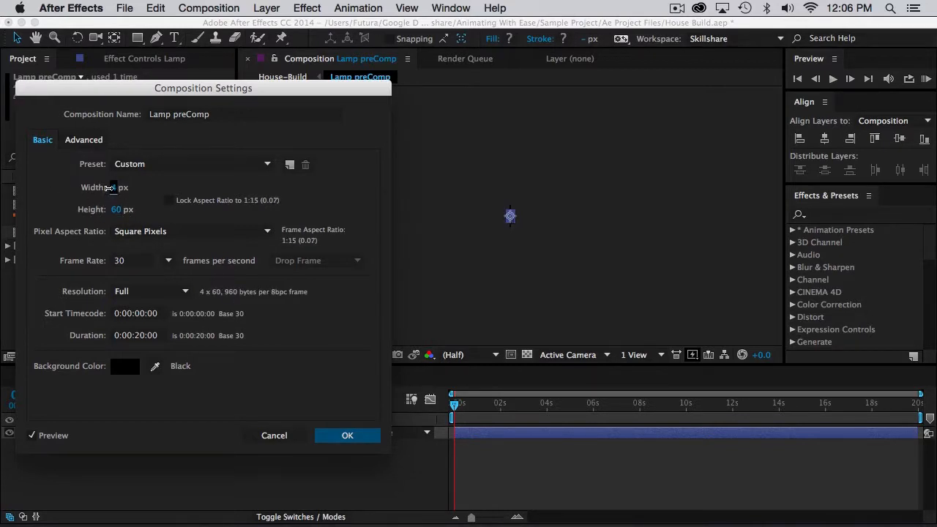
pyautogui.write('34')
pyautogui.click(121, 209)
pyautogui.write('46')
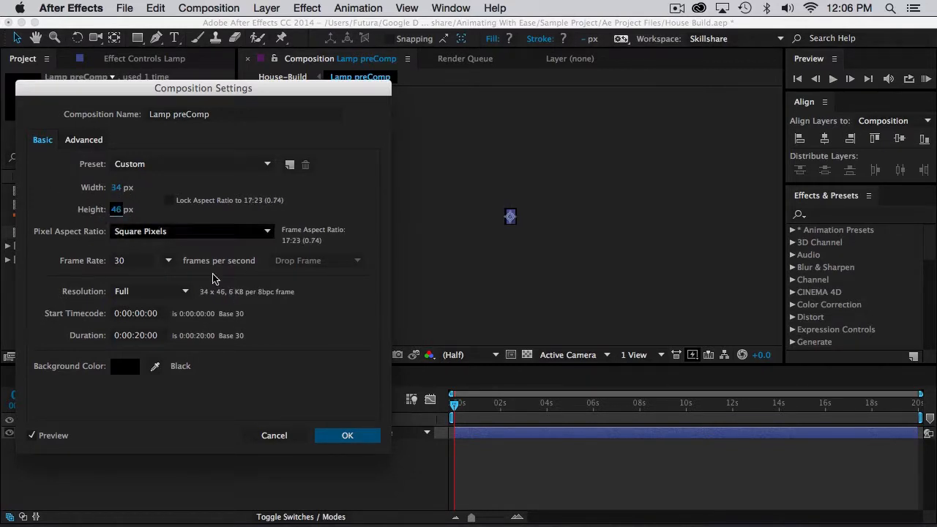
pyautogui.click(348, 438)
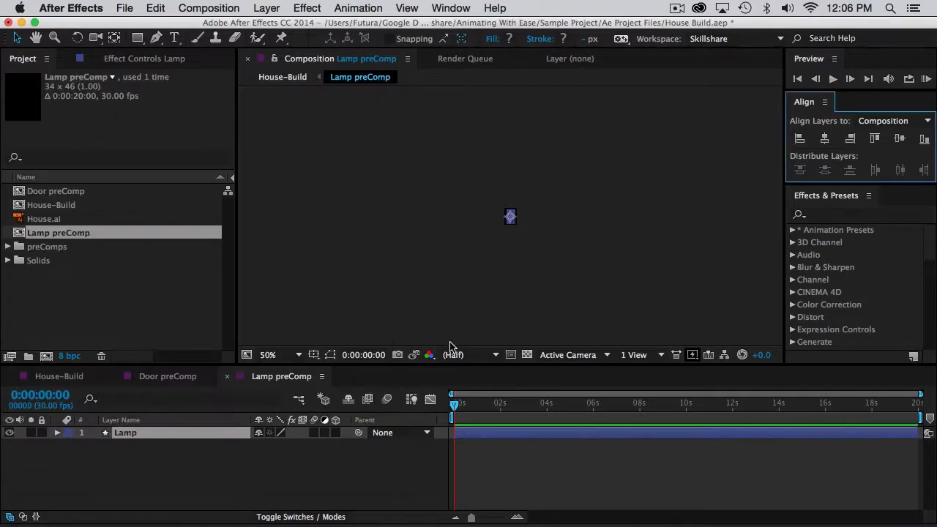
# Rename the layer that holds only the lamp's pale middle band, Group 1, as Glass.
pyautogui.scroll(3, 516, 218)
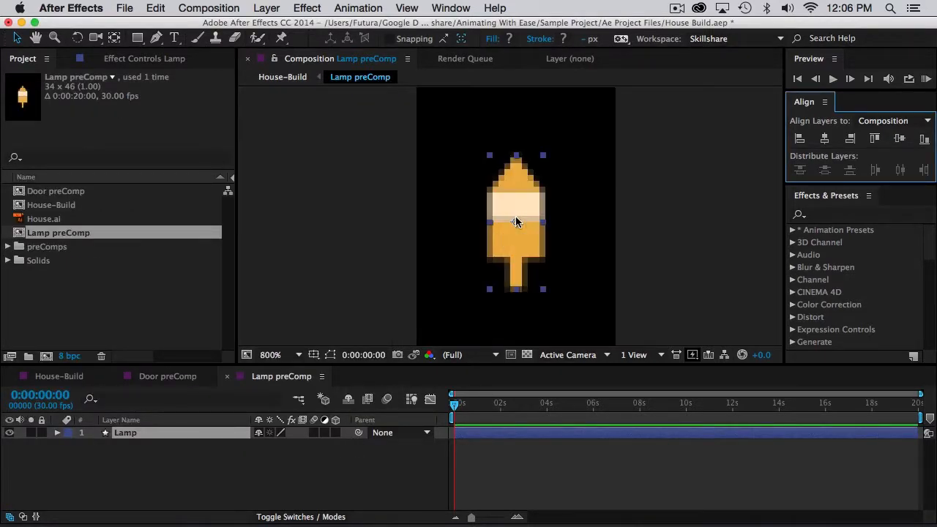
pyautogui.click(662, 225)
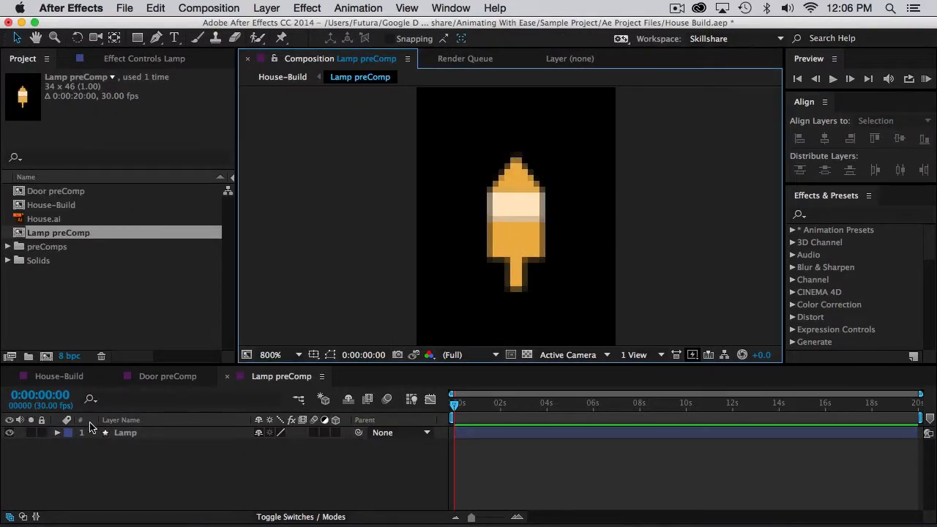
pyautogui.click(144, 434)
pyautogui.press('Return')
pyautogui.write('Glas')
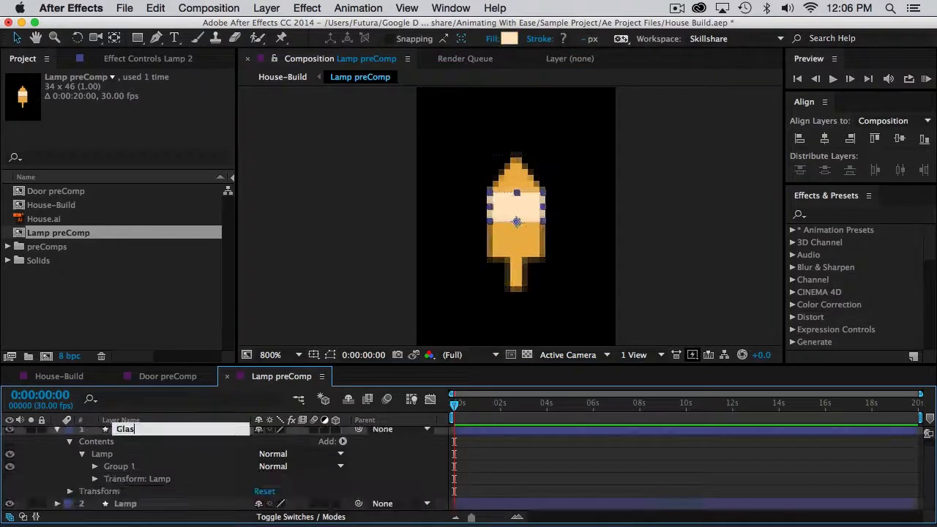
pyautogui.write('s')
pyautogui.press('Return')
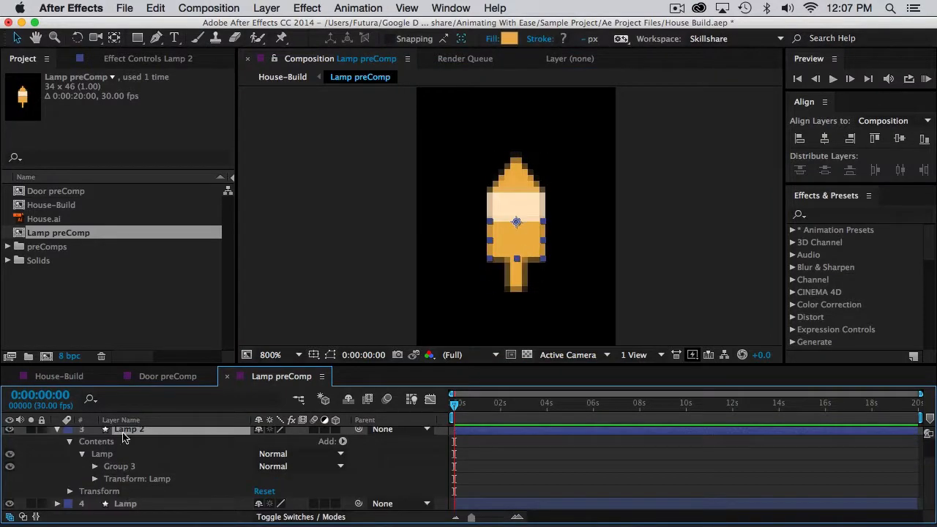